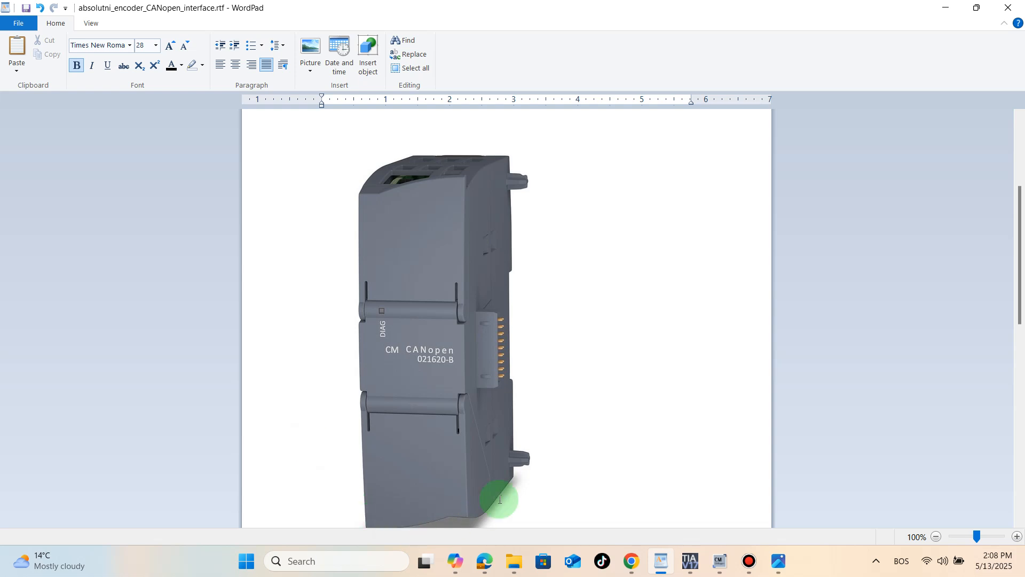
- Review the CM CANopen module picture, the network diagram and the DSUB pin table in the interface document
scroll(388, 311, down, 1)
scroll(389, 311, down, 10)
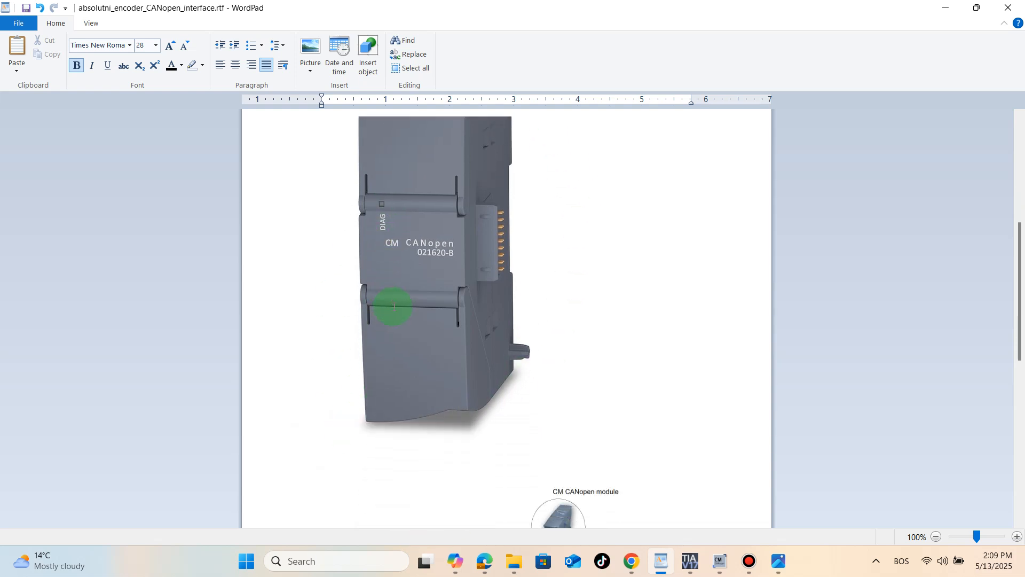
scroll(439, 304, down, 1)
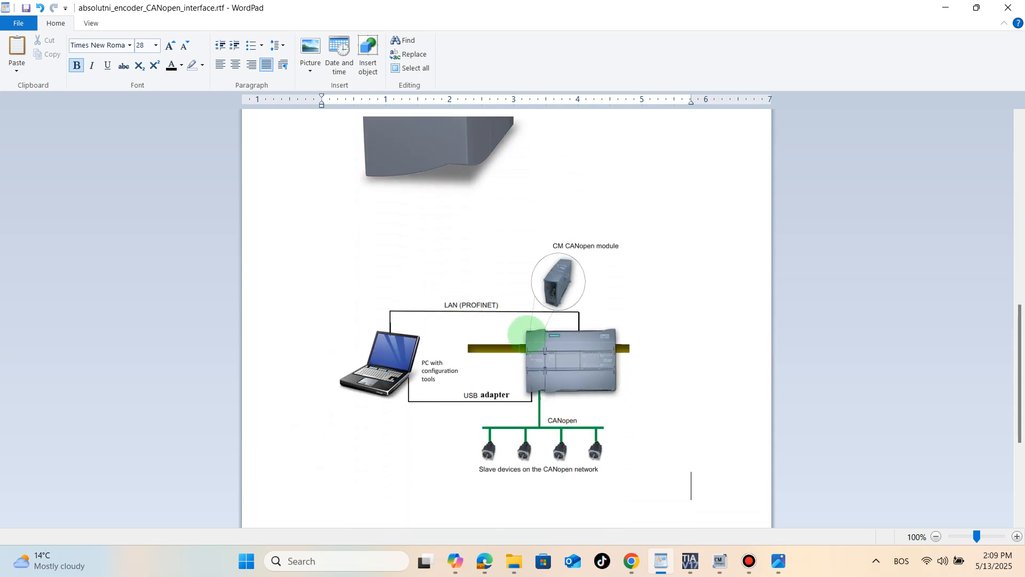
scroll(540, 325, down, 1)
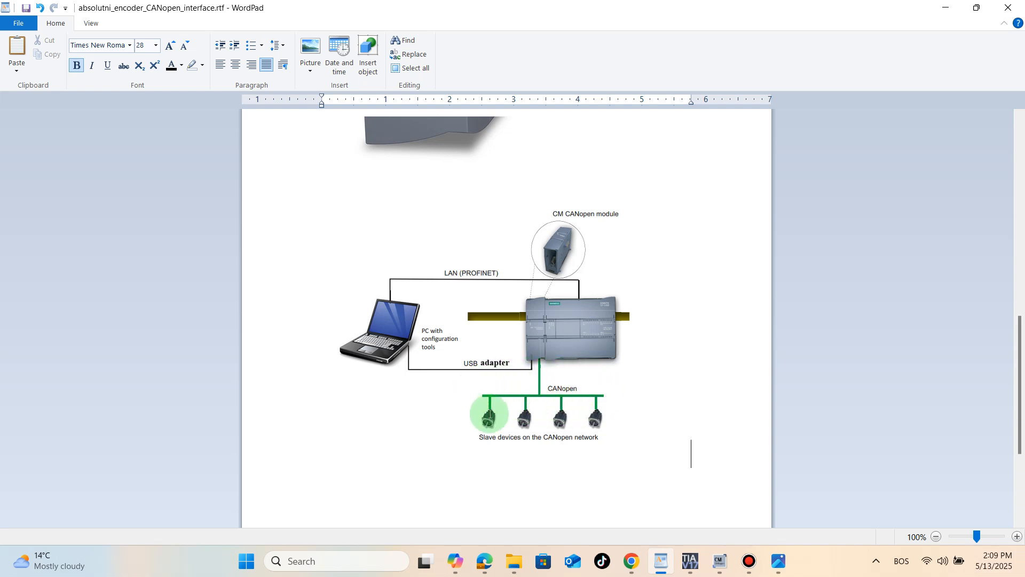
scroll(511, 389, down, 5)
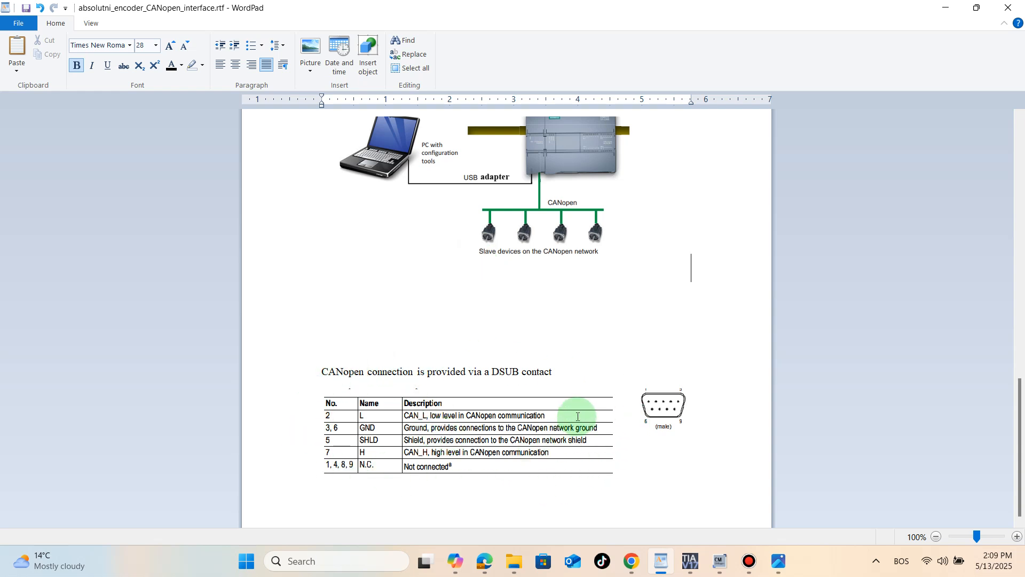
- Switch to the Ixxat CM CANopen product page in Edge and examine the Software downloads in its support section
click(689, 561)
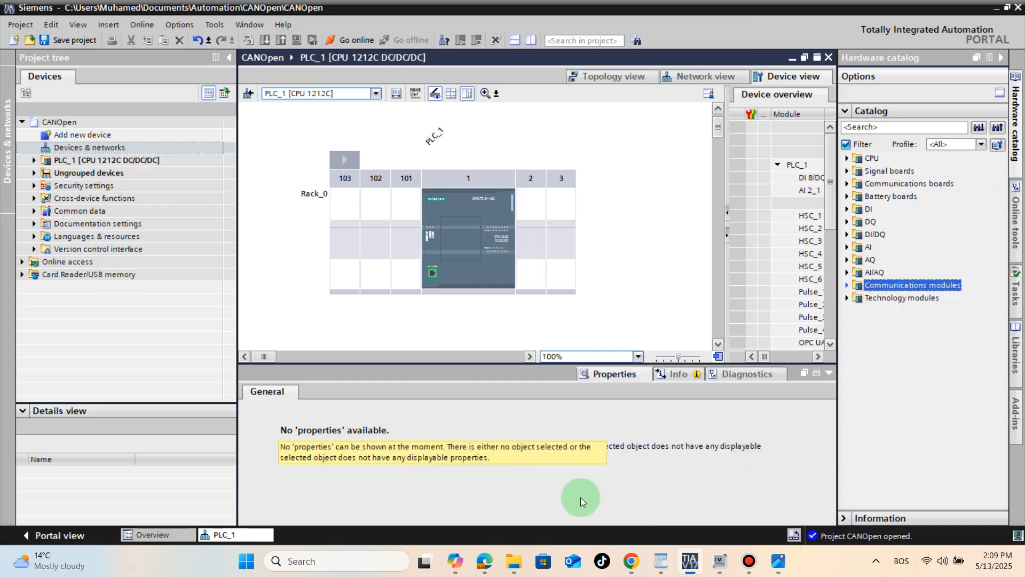
click(485, 561)
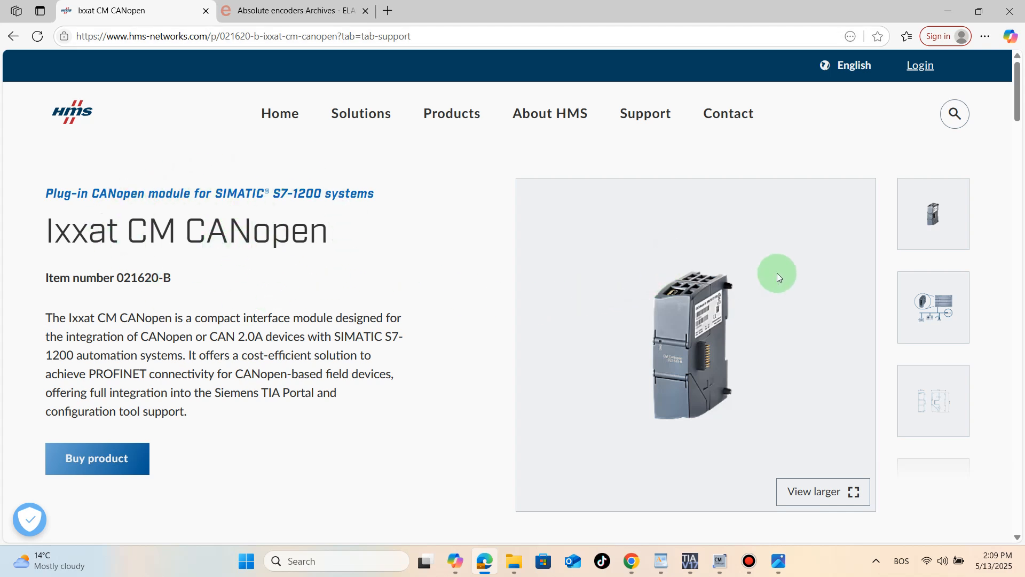
scroll(405, 205, down, 6)
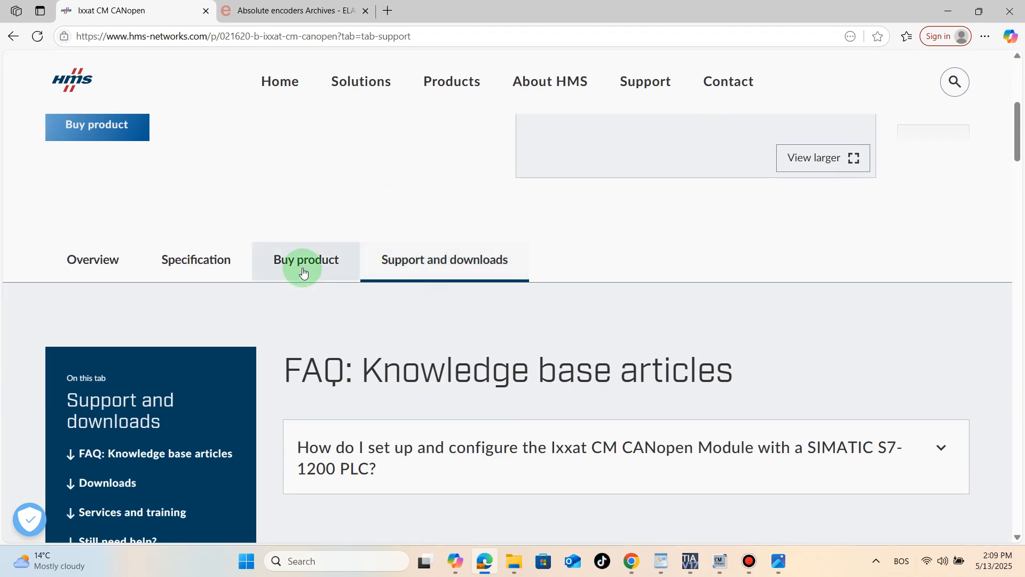
scroll(407, 323, down, 10)
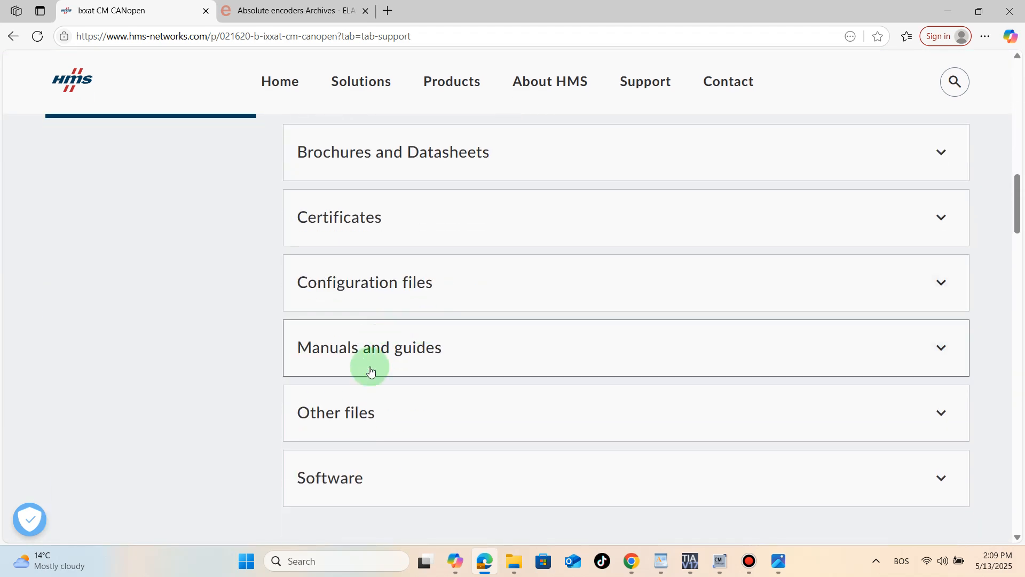
click(362, 476)
scroll(460, 428, down, 4)
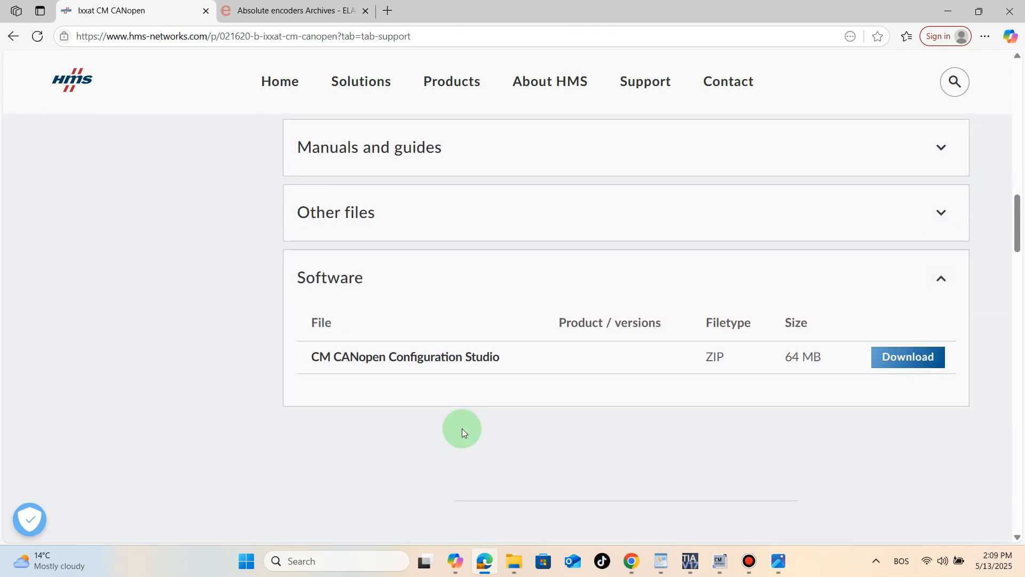
click(338, 276)
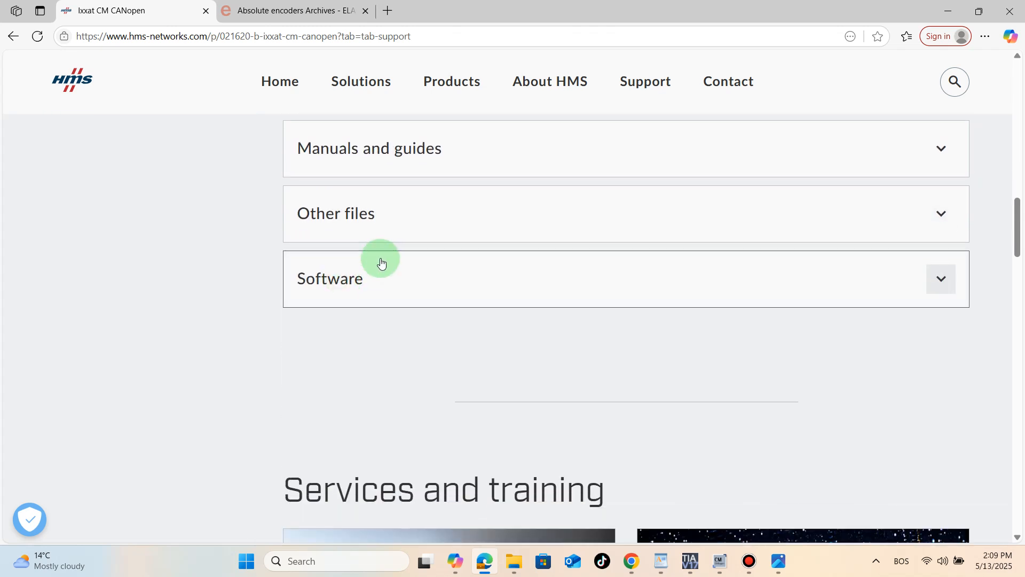
- Expand the Configuration files downloads and examine the HSP and function block files offered for TIA Portal
scroll(382, 264, up, 3)
click(386, 280)
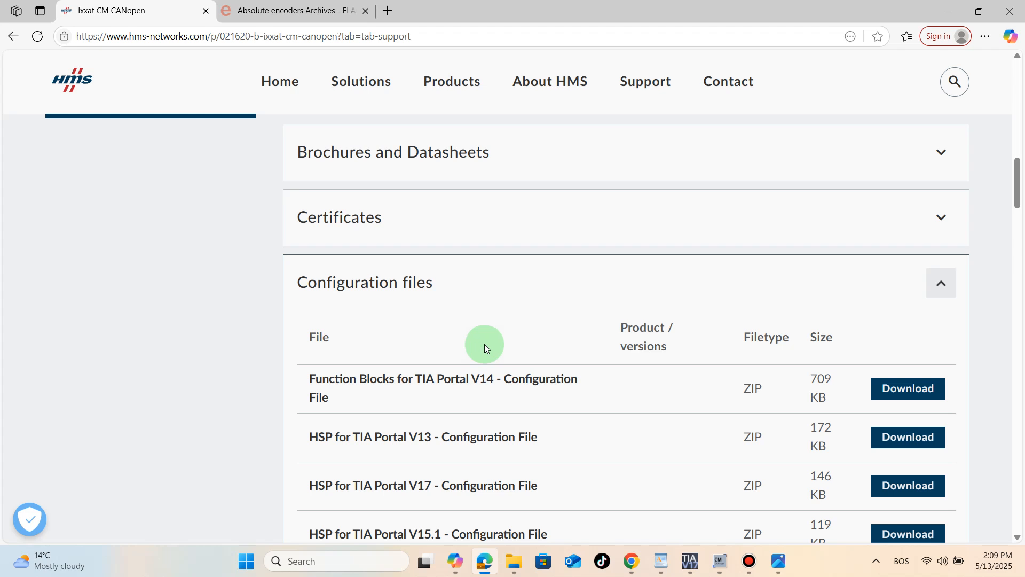
scroll(485, 344, down, 1)
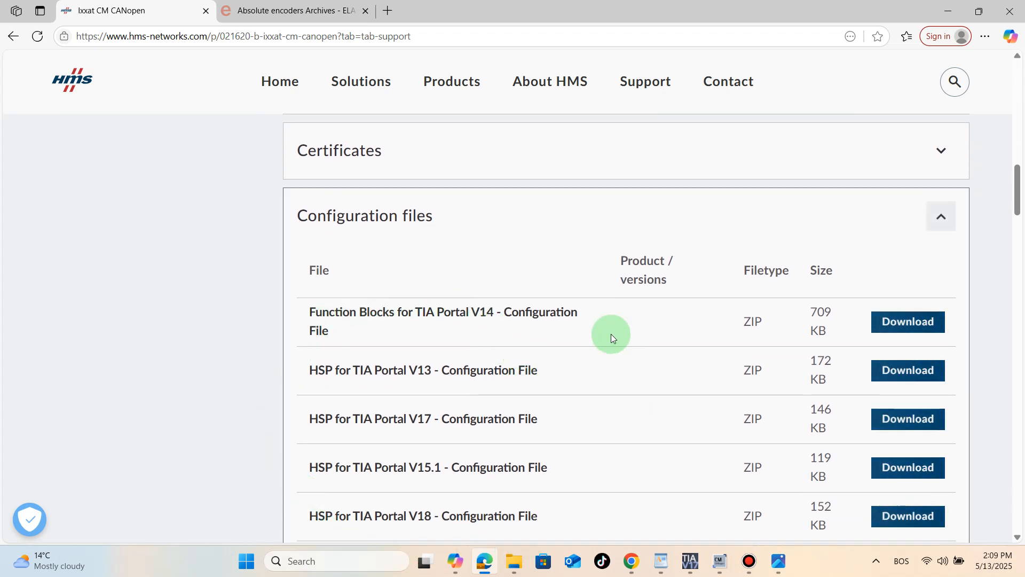
scroll(348, 430, down, 5)
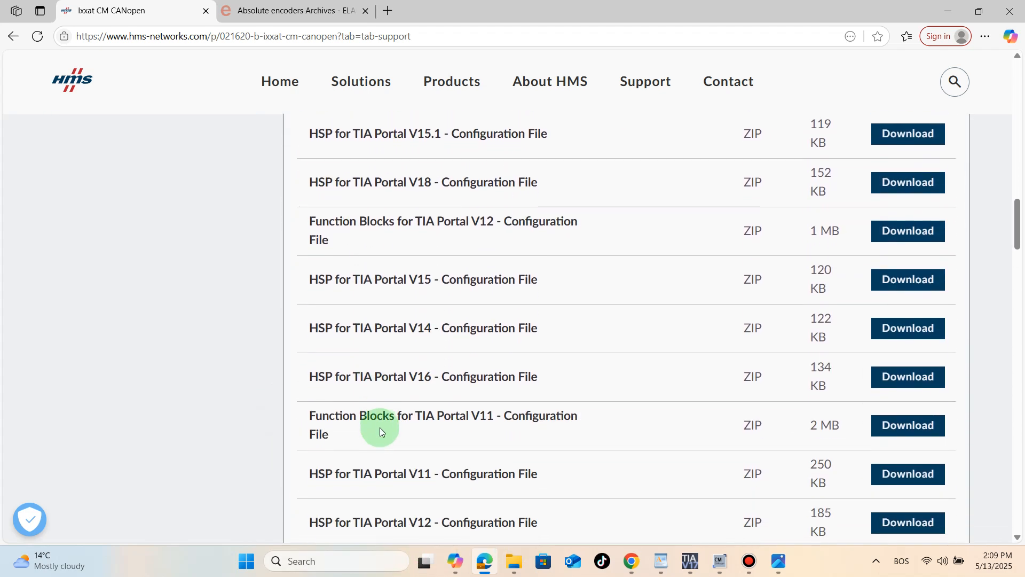
scroll(380, 427, down, 1)
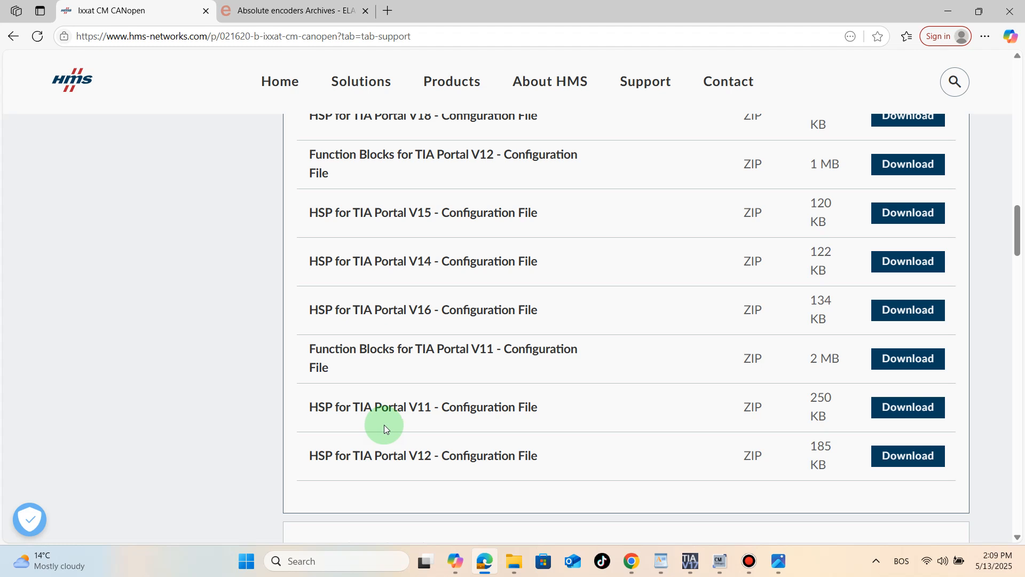
scroll(384, 428, up, 3)
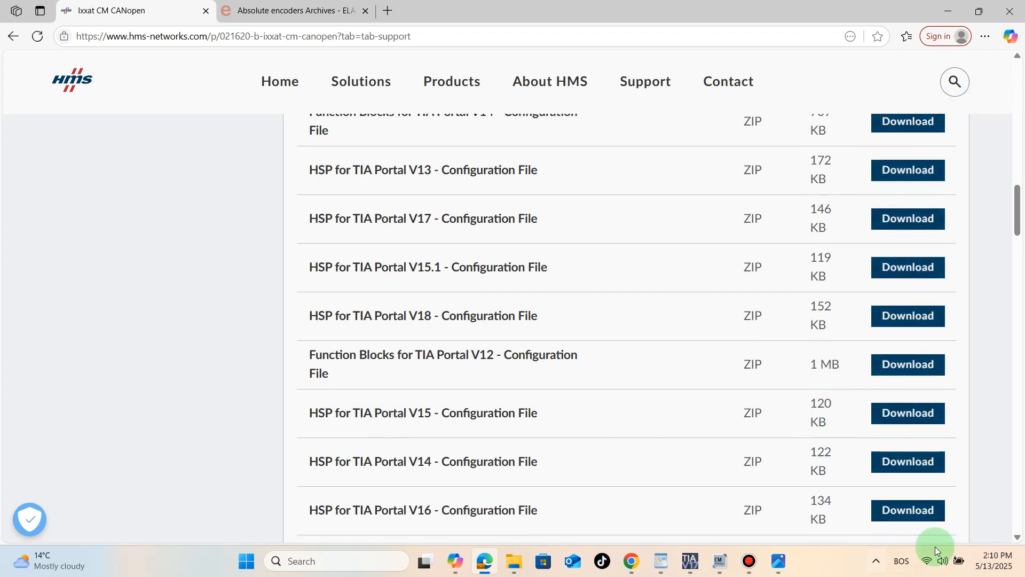
- Return to TIA Portal and check the local support packages for the HSP0079 S71200 CANopen entry
click(948, 12)
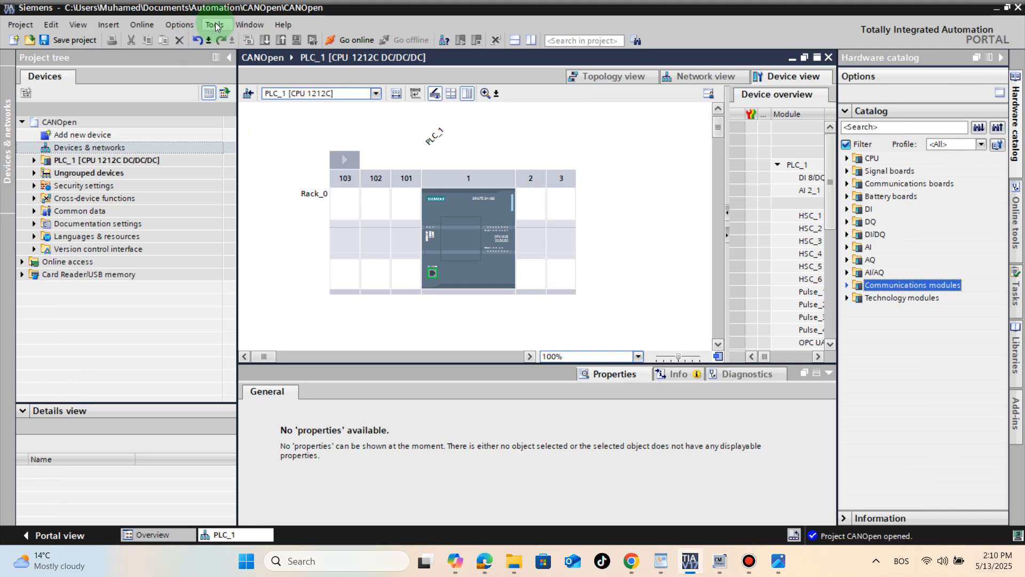
click(178, 24)
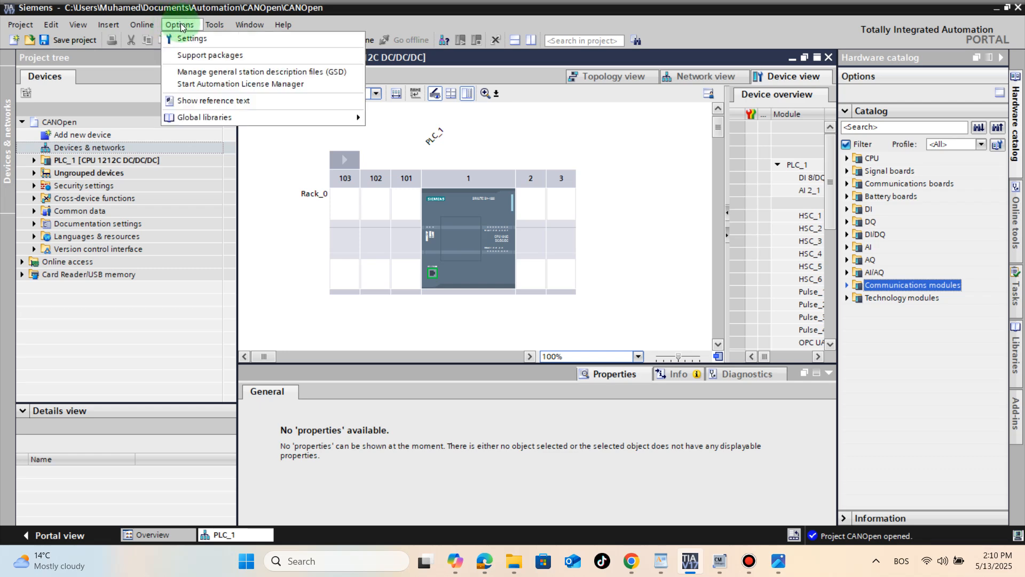
click(196, 55)
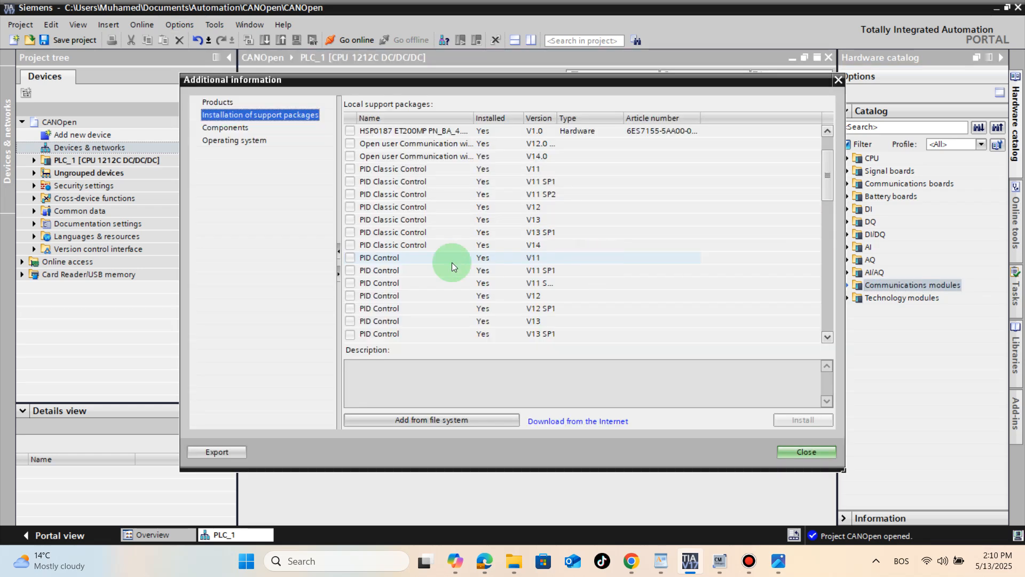
drag(821, 184, 825, 174)
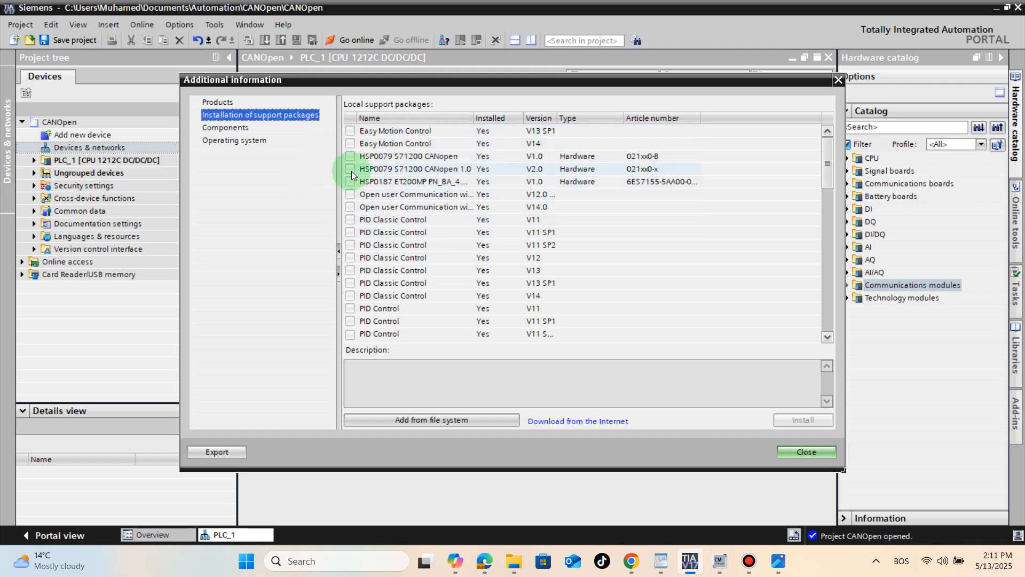
click(350, 156)
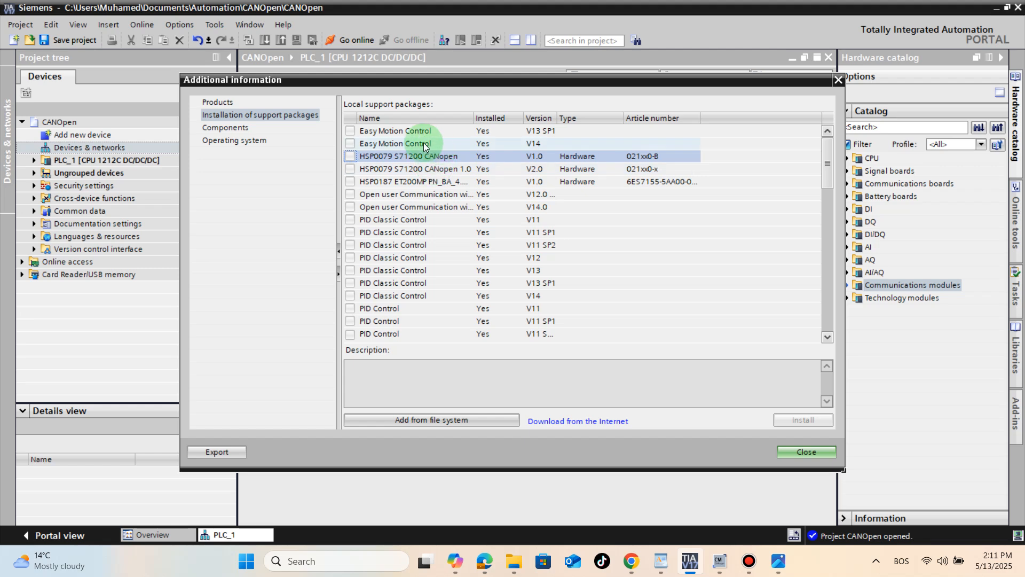
click(806, 452)
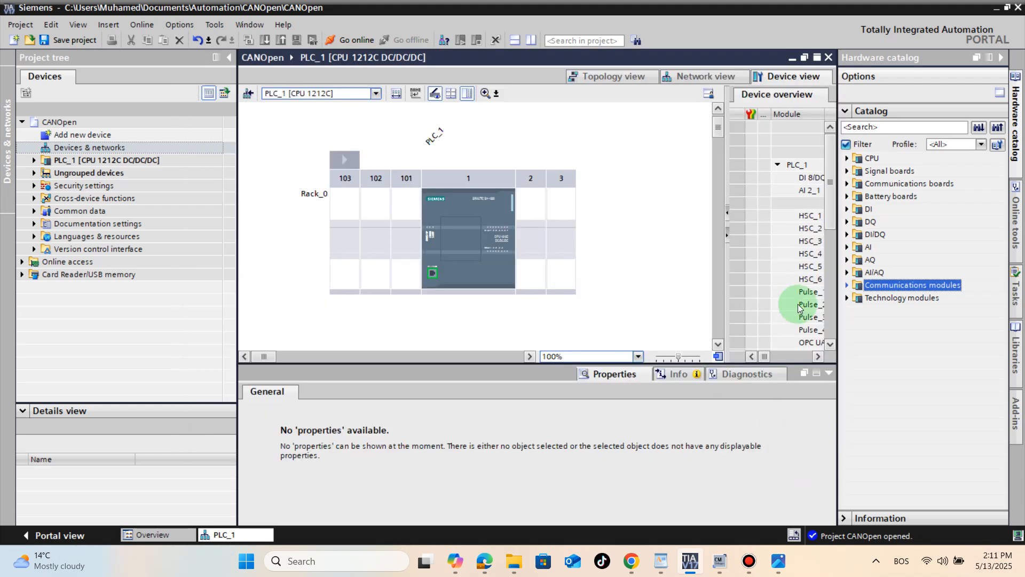
- Insert the CM CANopen communications module 021620-B from the hardware catalog into slot 101 beside the CPU
click(847, 284)
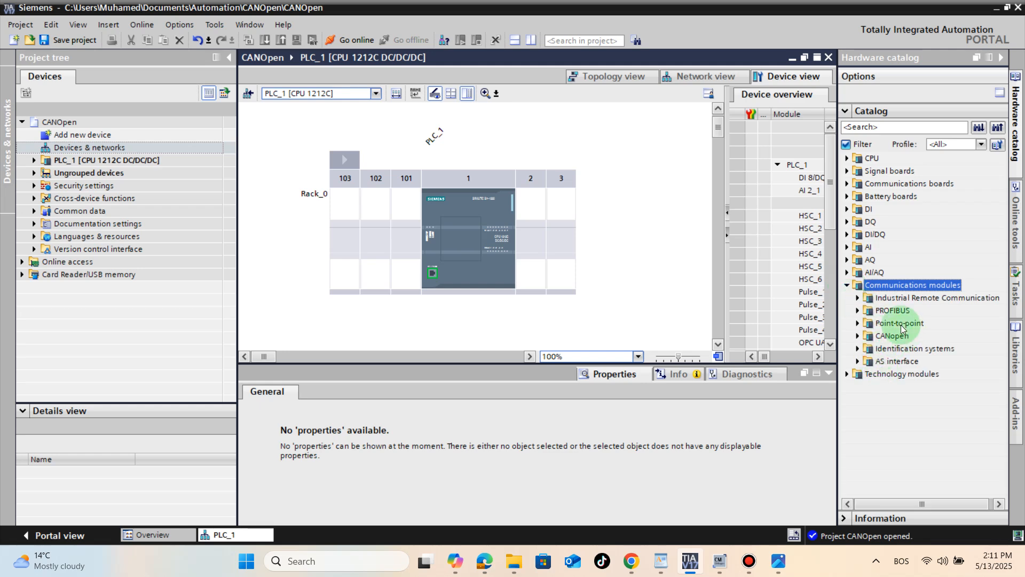
click(858, 335)
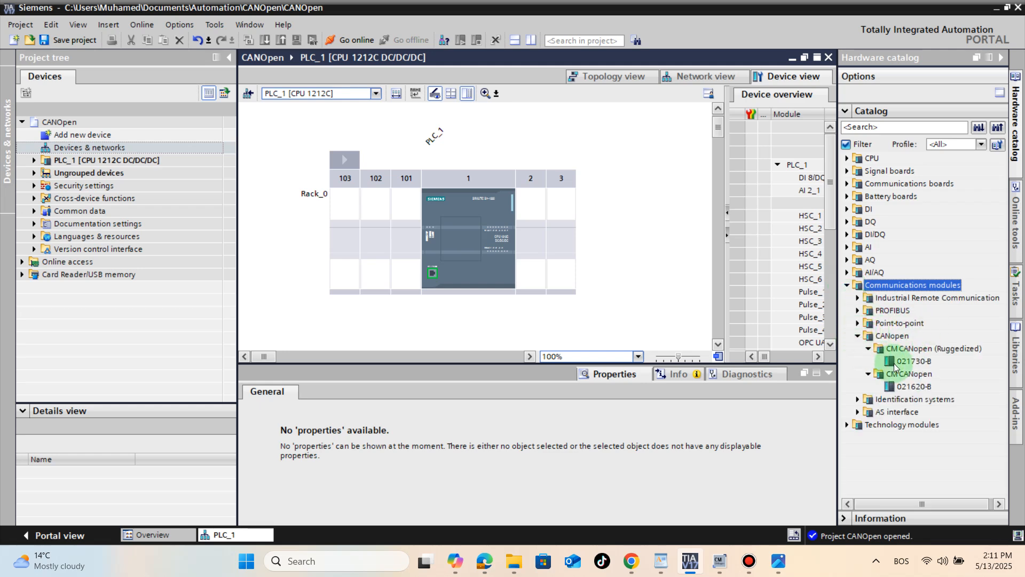
click(868, 358)
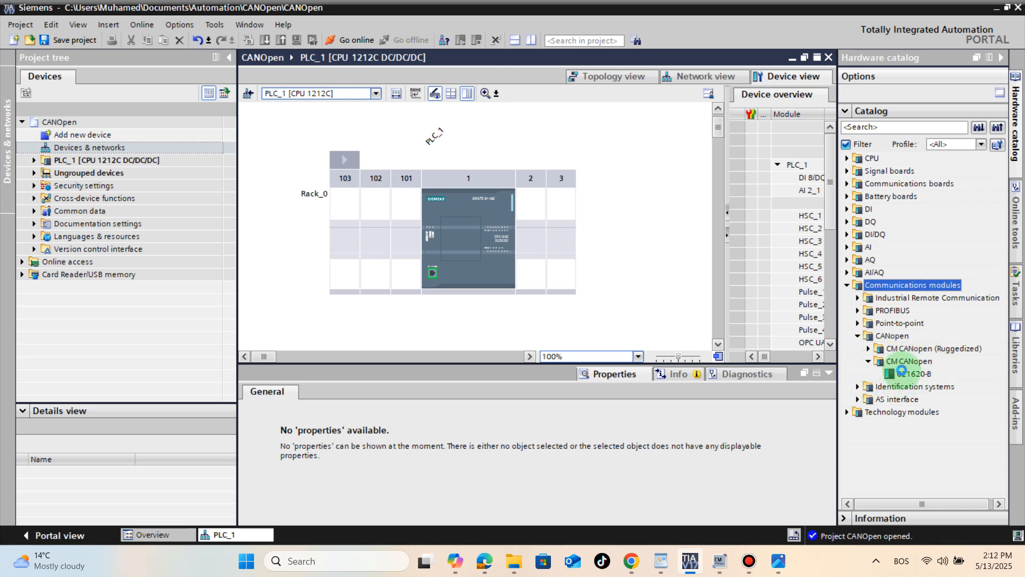
click(903, 374)
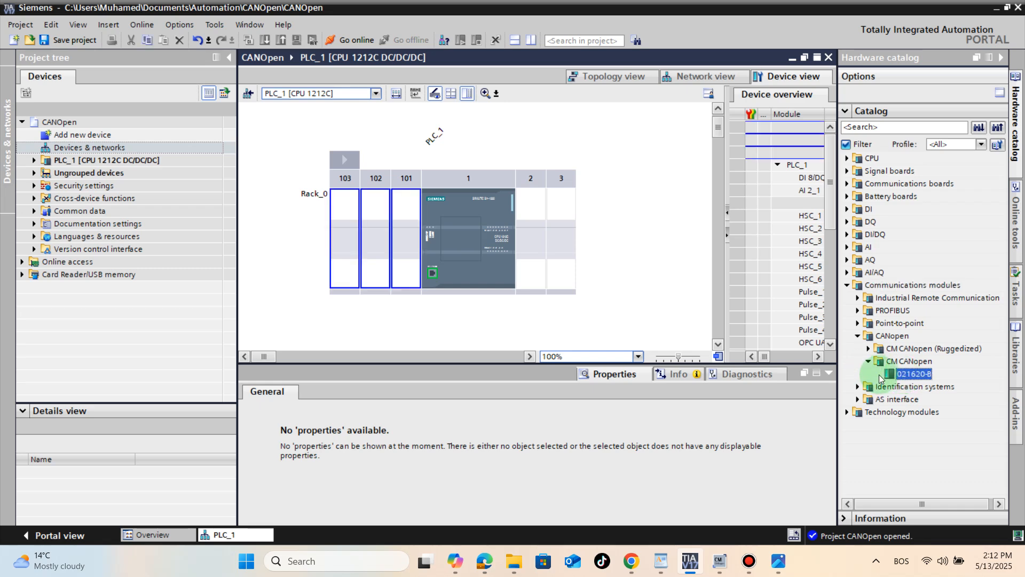
drag(901, 376, 420, 239)
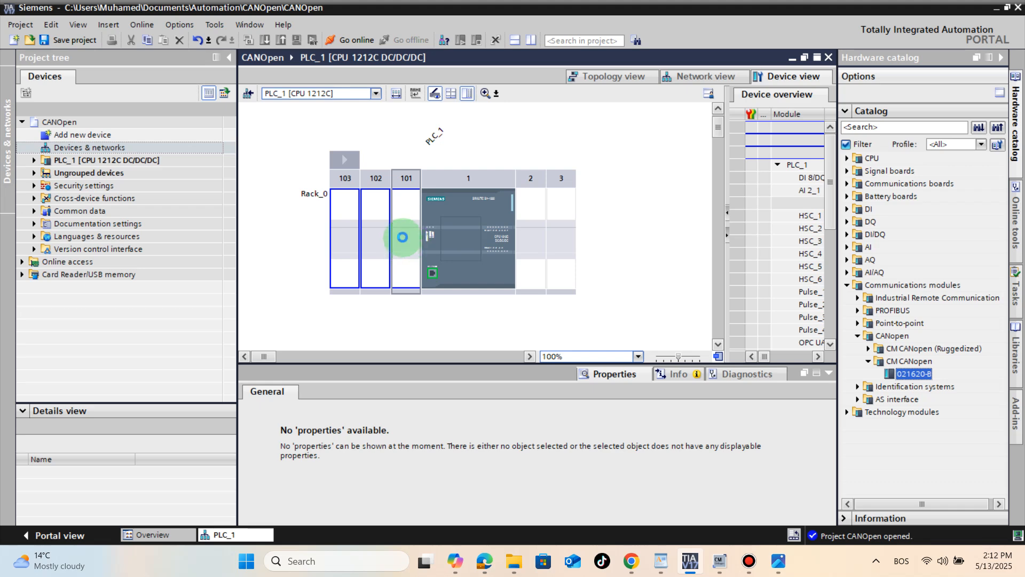
drag(403, 237, 403, 238)
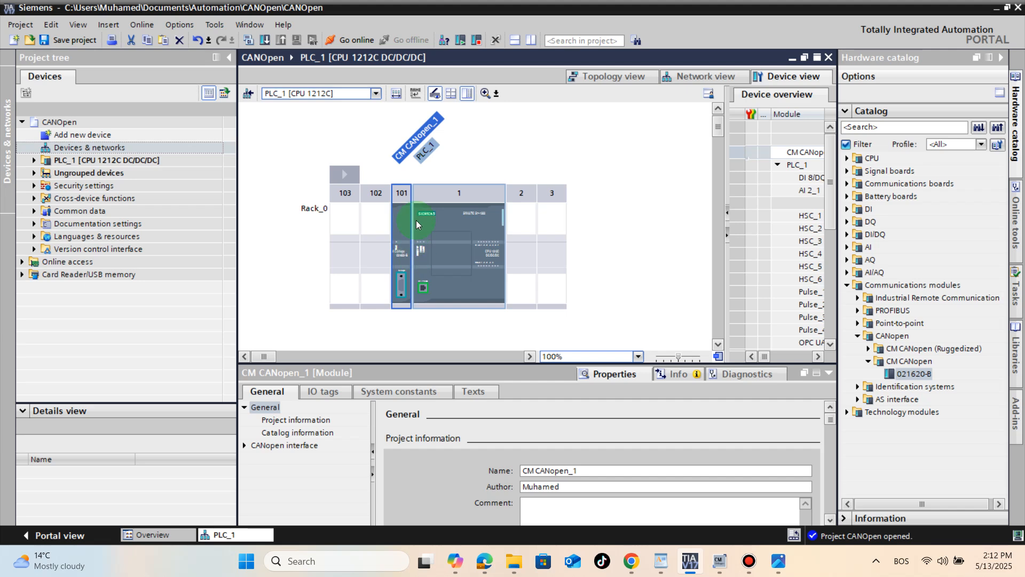
- Check the article number on the CM CANopen module picture in the WordPad document, and return to TIA Portal
click(662, 559)
scroll(526, 254, up, 8)
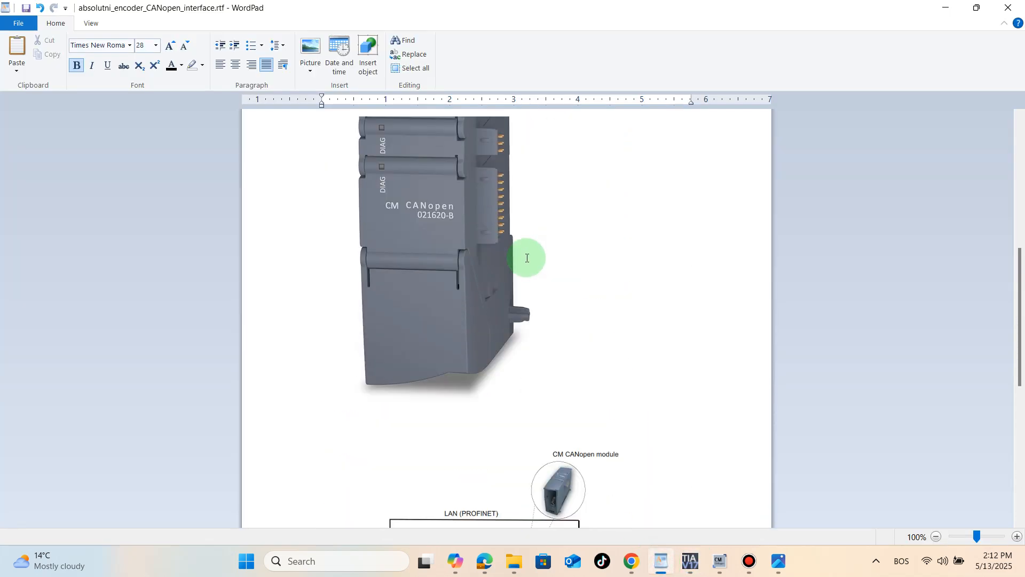
scroll(526, 258, up, 5)
scroll(513, 327, down, 4)
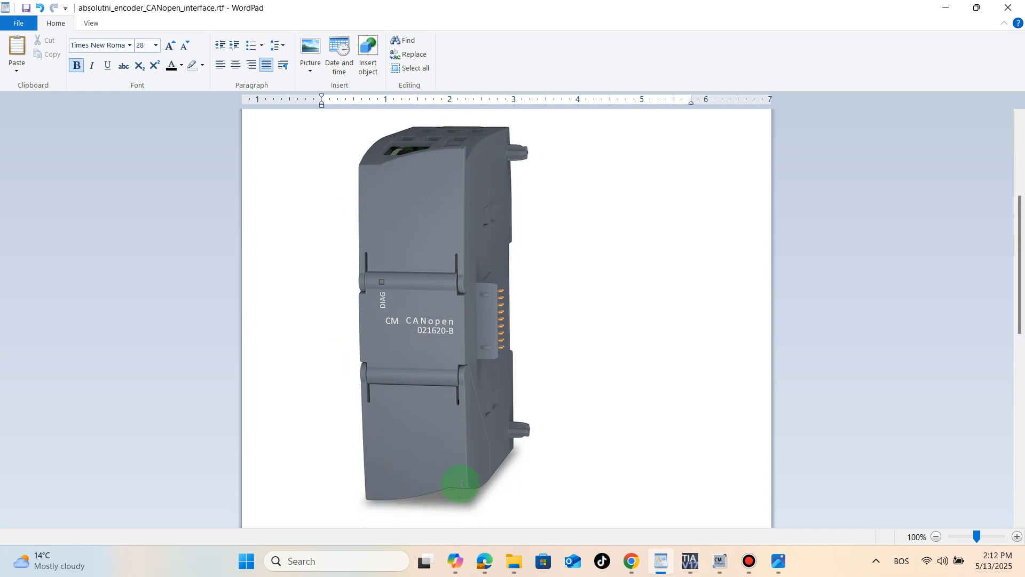
click(946, 9)
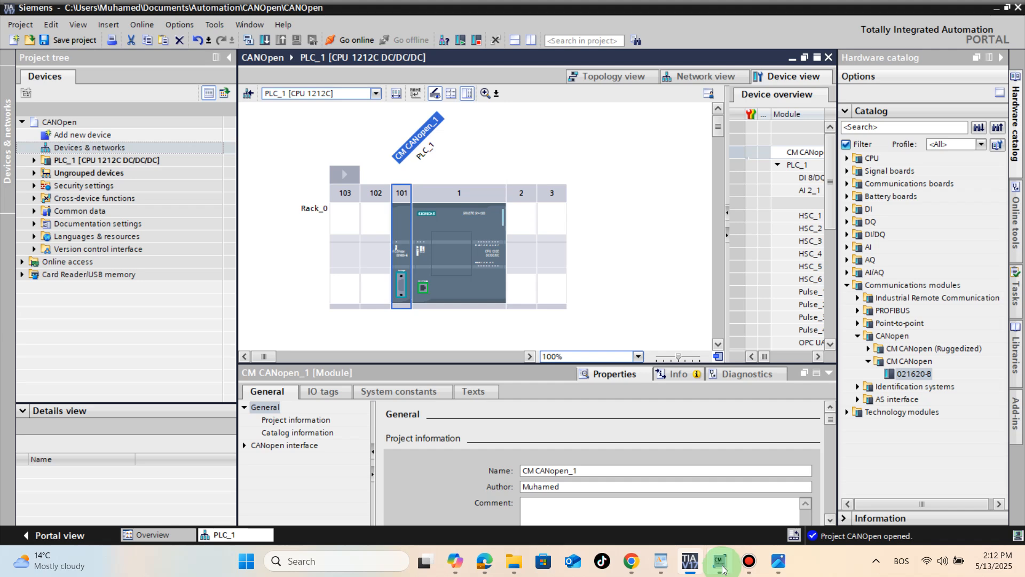
- Switch to CM CANopen Configuration Studio and start a new project stored on the Desktop as test_1
click(720, 566)
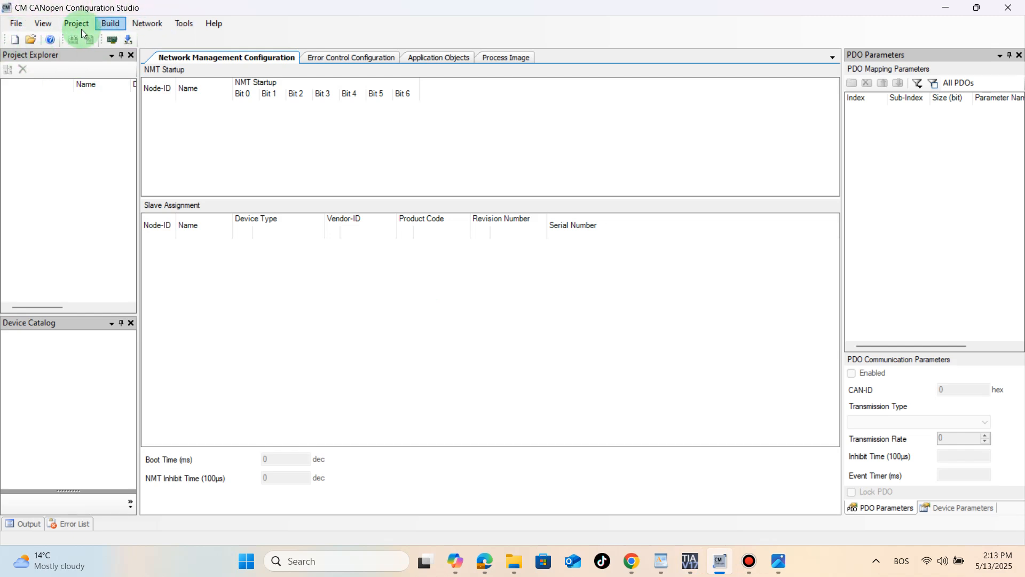
click(15, 41)
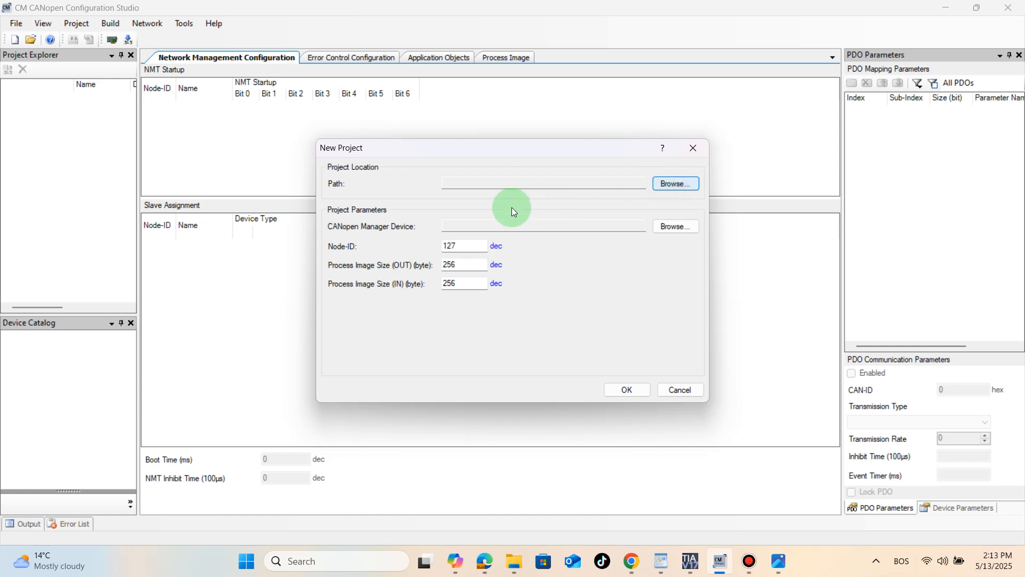
click(660, 184)
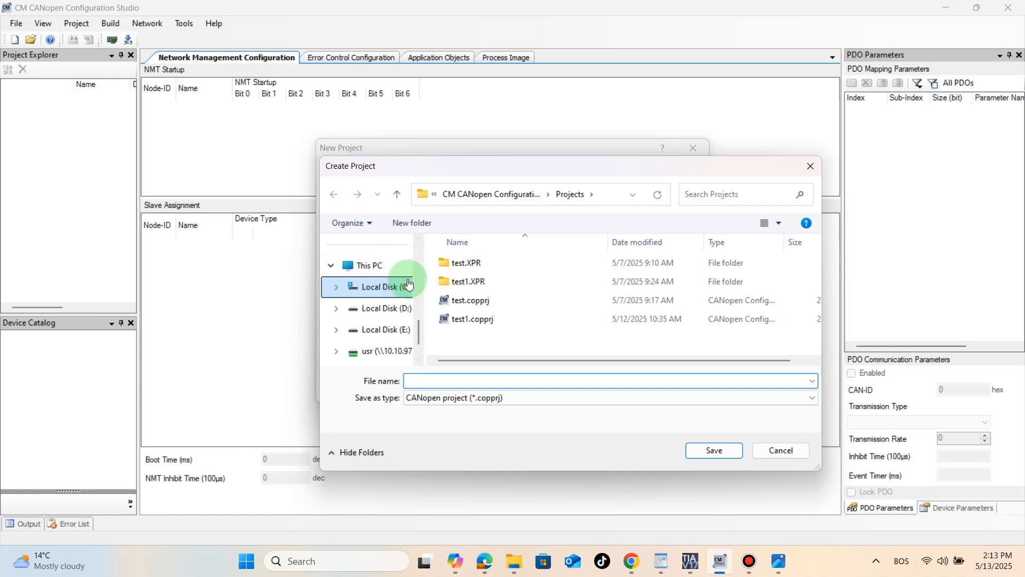
scroll(409, 284, up, 6)
scroll(410, 290, down, 3)
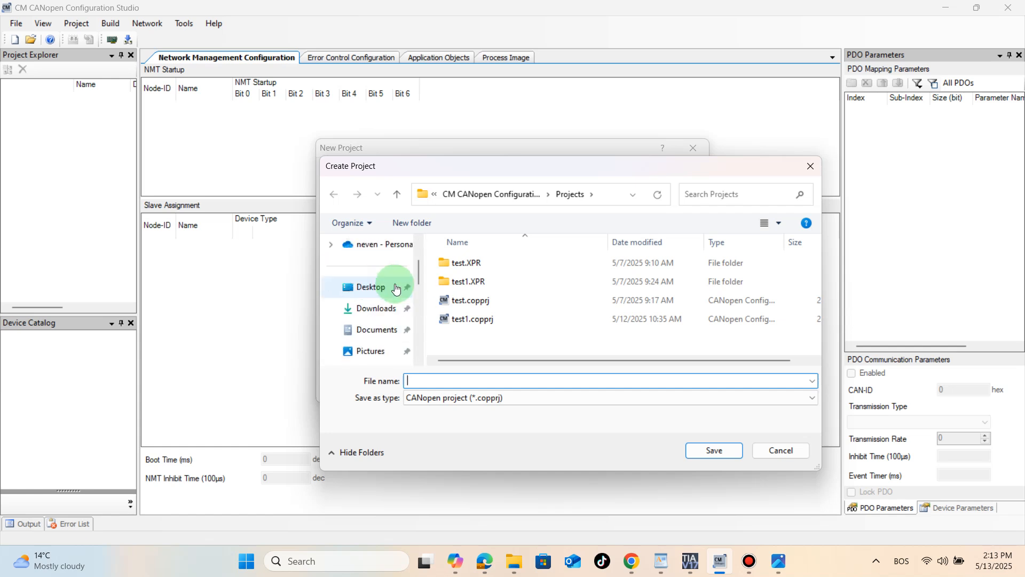
click(368, 289)
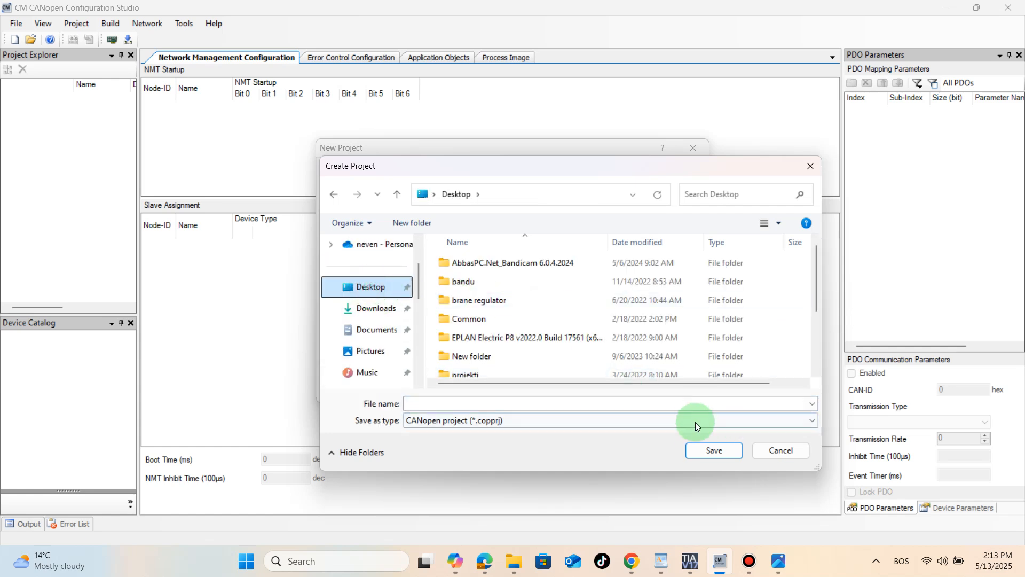
click(452, 404)
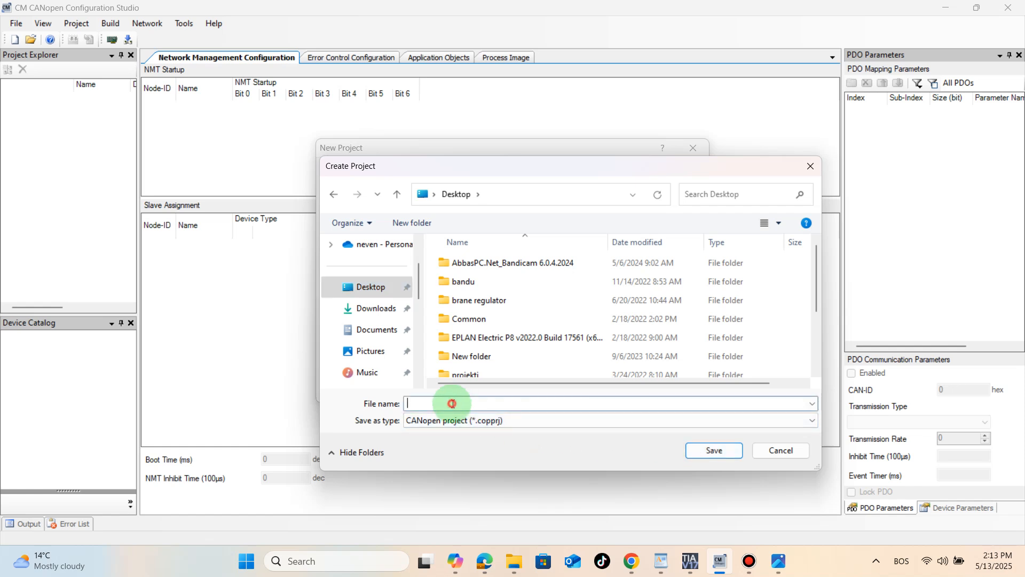
text(test)
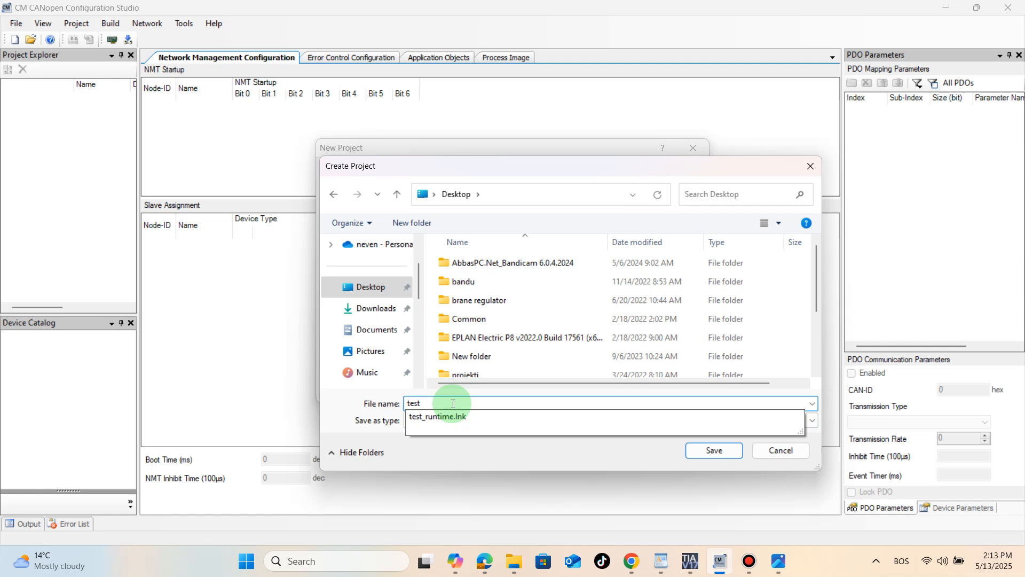
text(_1)
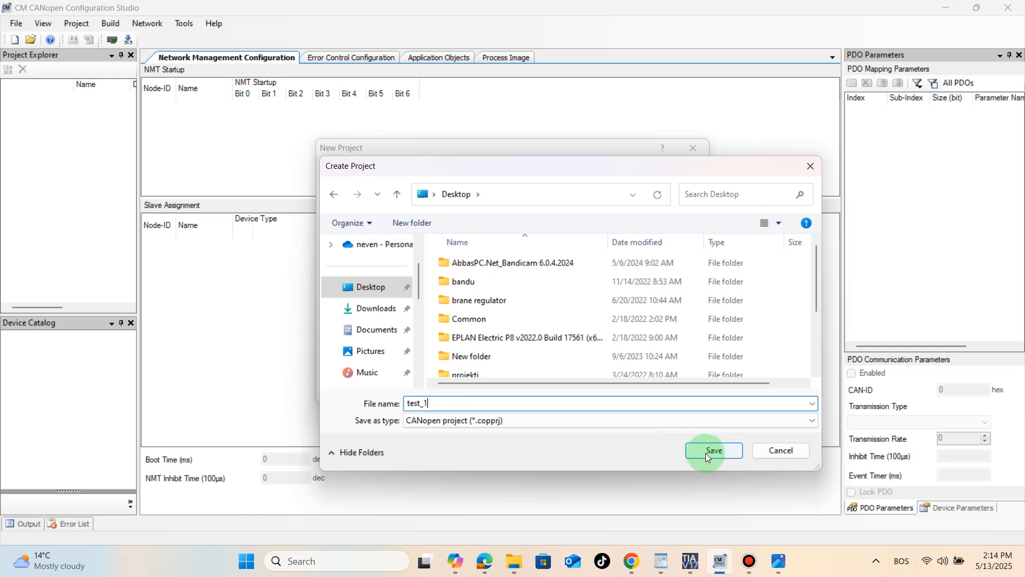
click(708, 453)
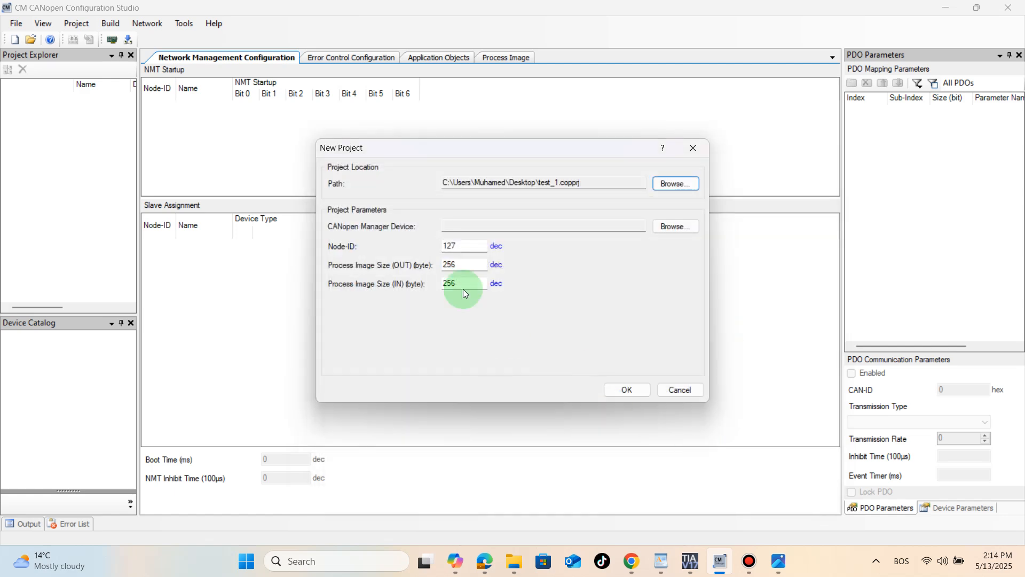
- Assign S7-1200 CM CANopen (CANopen manager) from HMS Industrial Networks as the new project's manager device
click(666, 227)
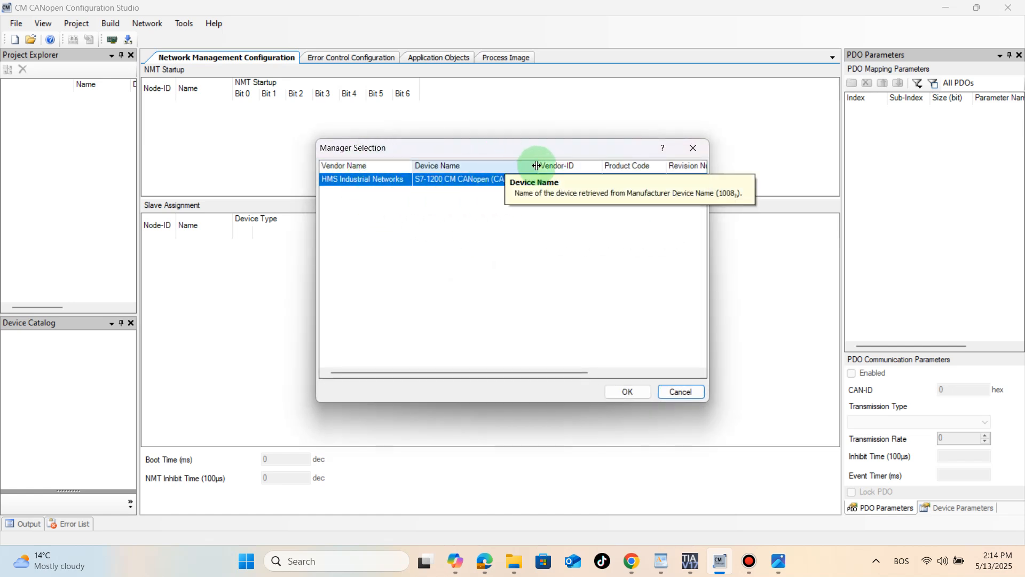
drag(537, 170, 566, 170)
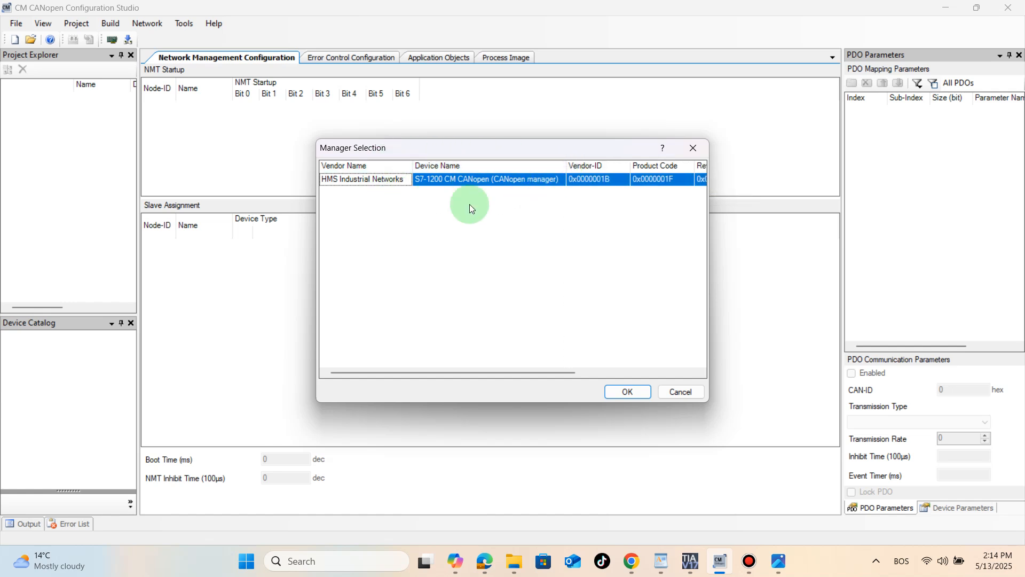
click(619, 391)
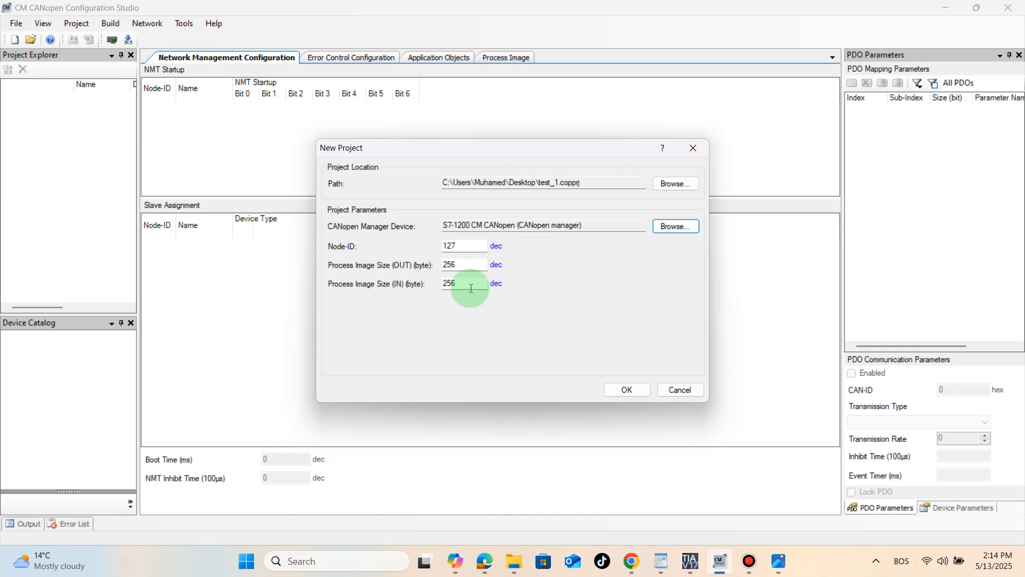
- Set the manager's Node-ID to 1 and both OUT and IN process image sizes to 8 bytes, and create the project
drag(464, 247, 438, 246)
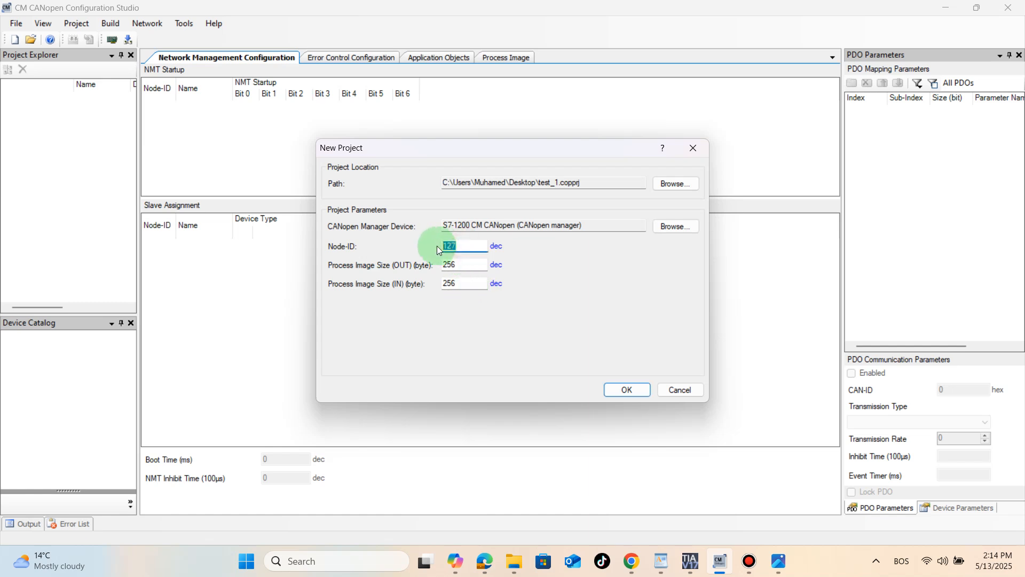
text(1)
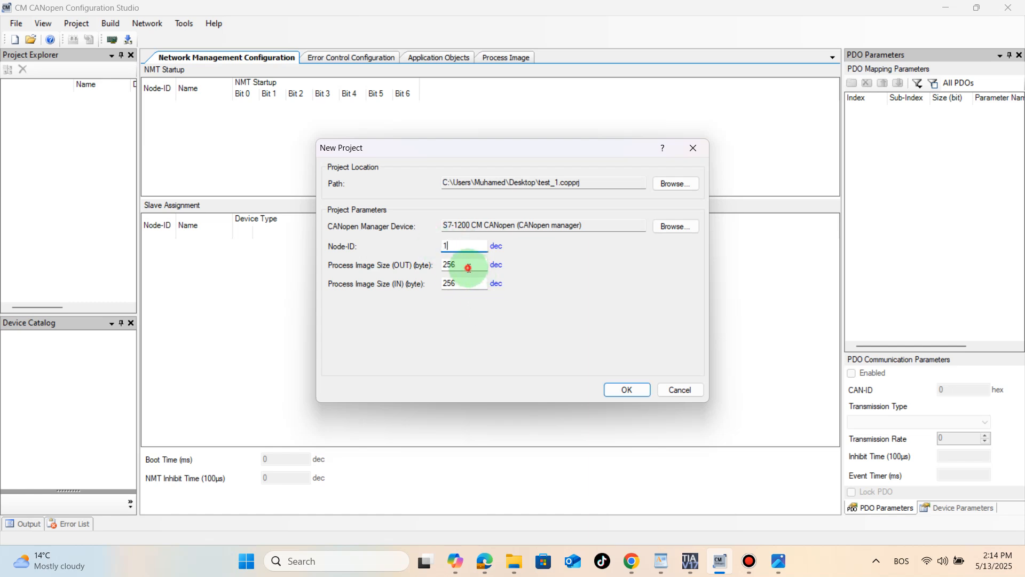
drag(459, 264, 443, 283)
text(8)
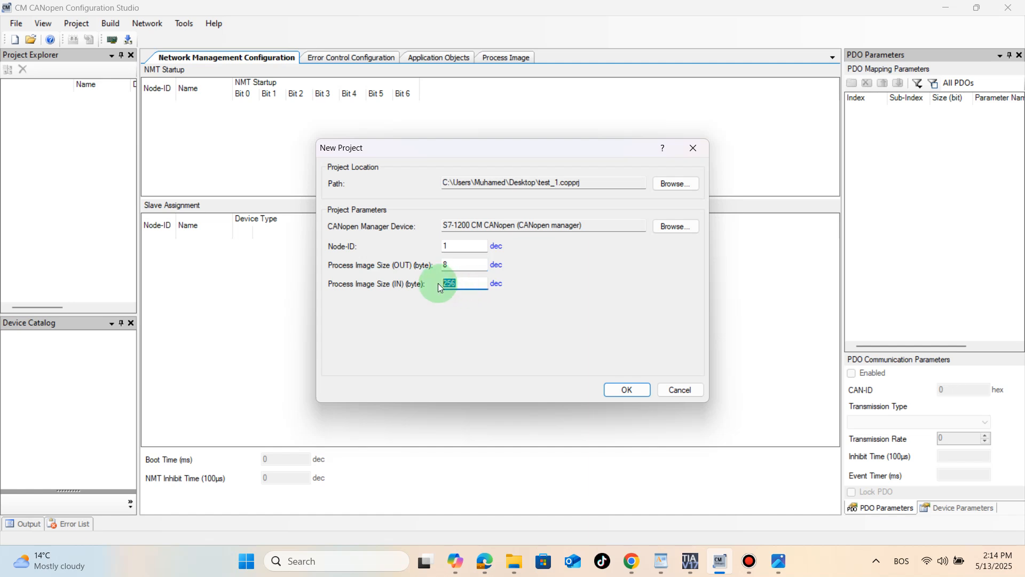
text(8)
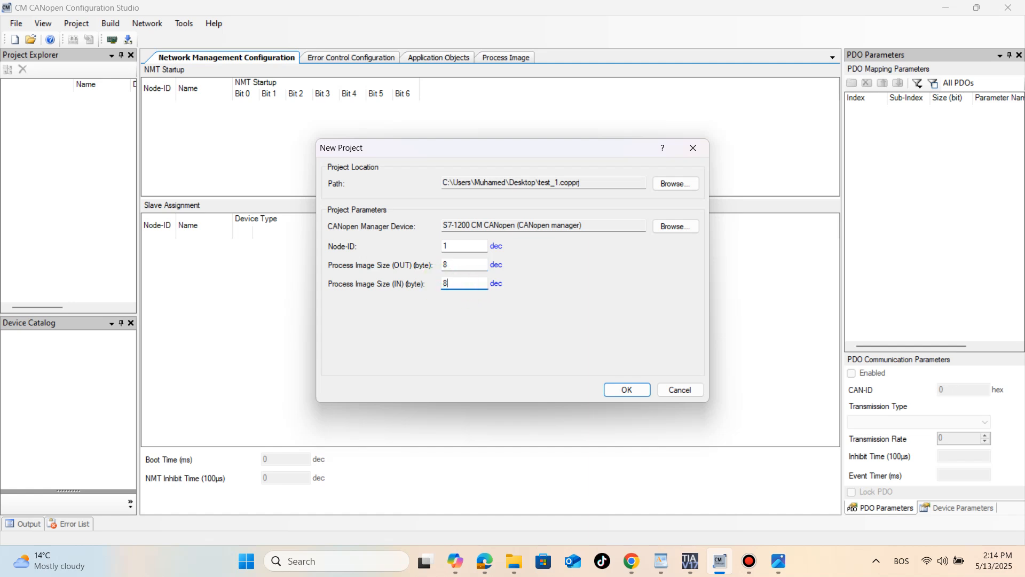
click(626, 391)
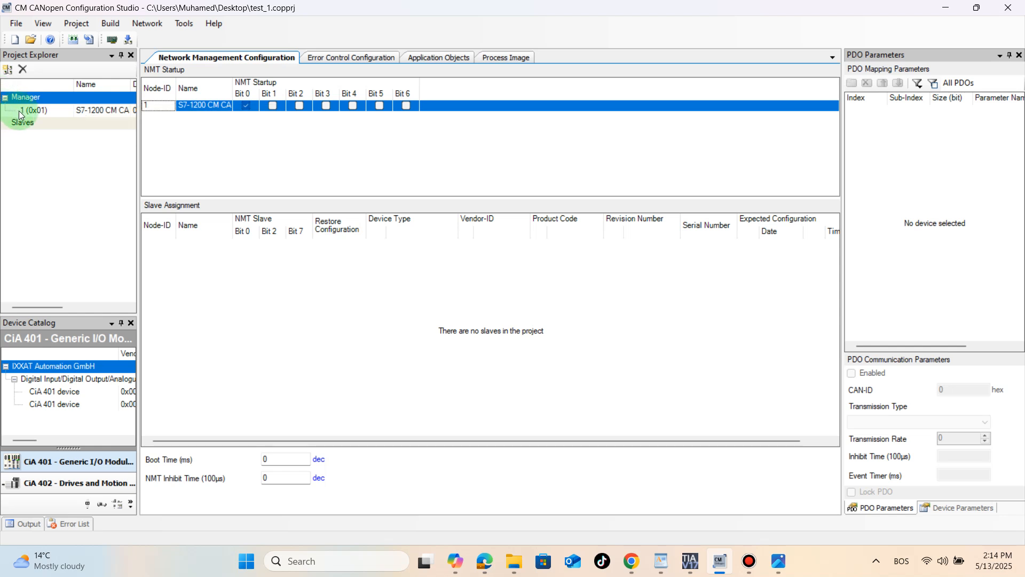
mouse_move(46, 306)
mouse_down()
mouse_move(125, 311)
mouse_move(33, 309)
mouse_up()
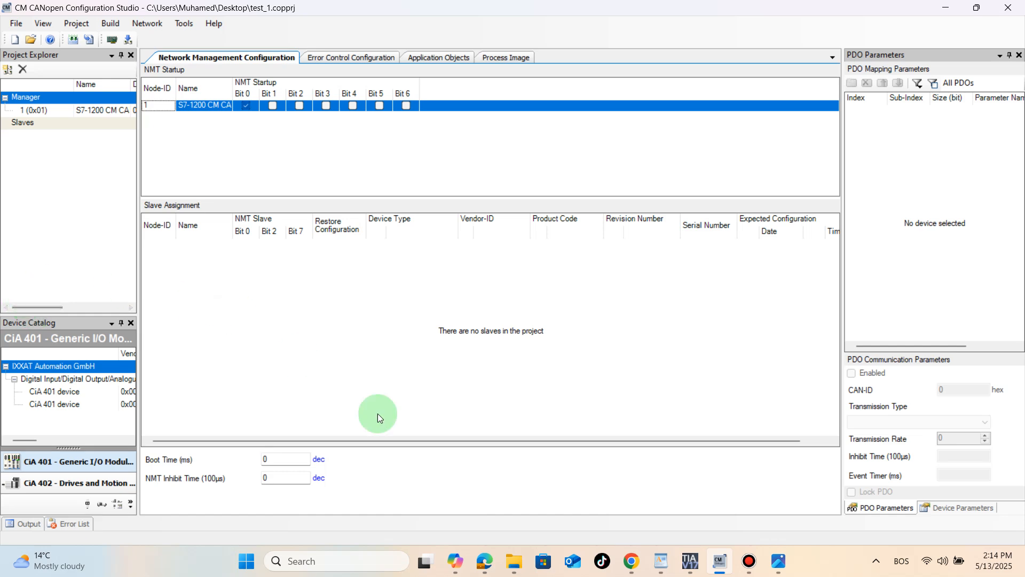
- Switch to TIA Portal and set the CM CANopen interface's CANopen input and output data sizes to 8
click(690, 560)
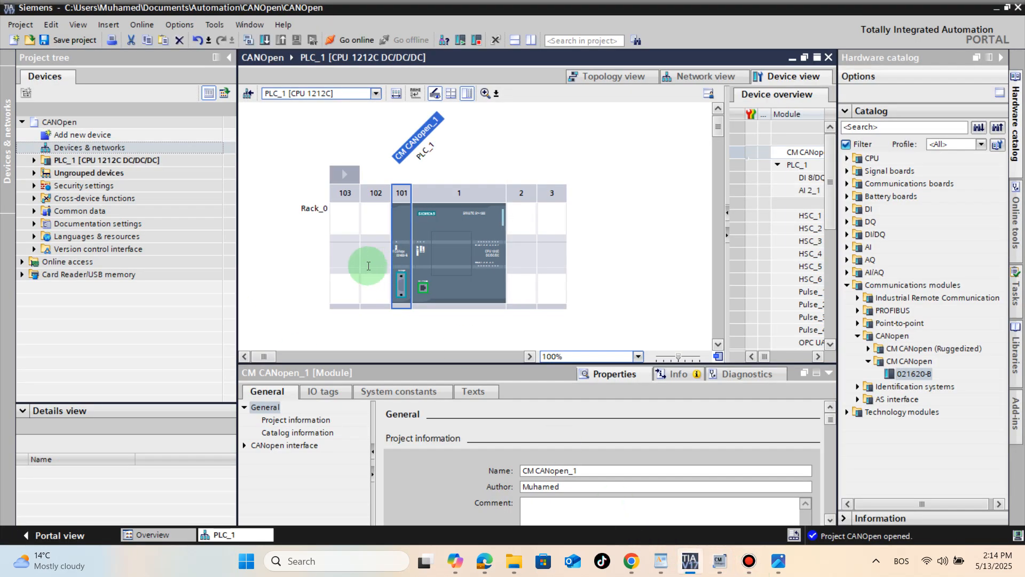
click(401, 282)
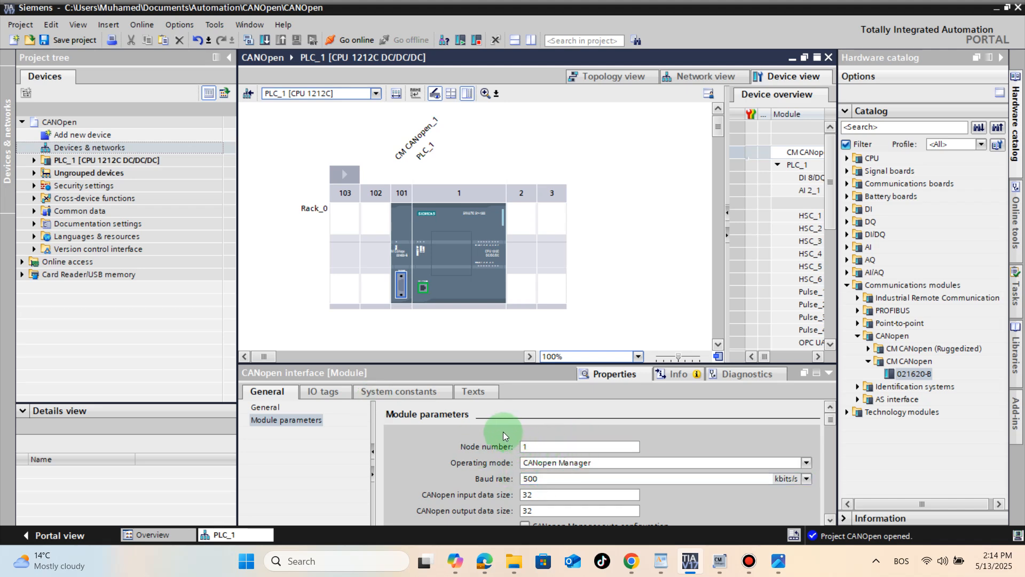
click(539, 492)
double_click(539, 493)
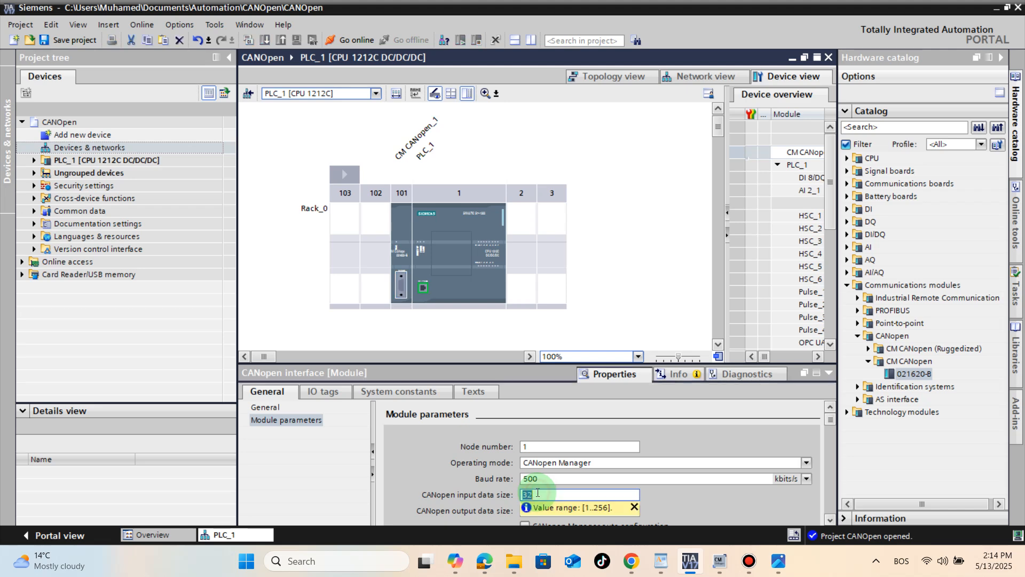
text(8)
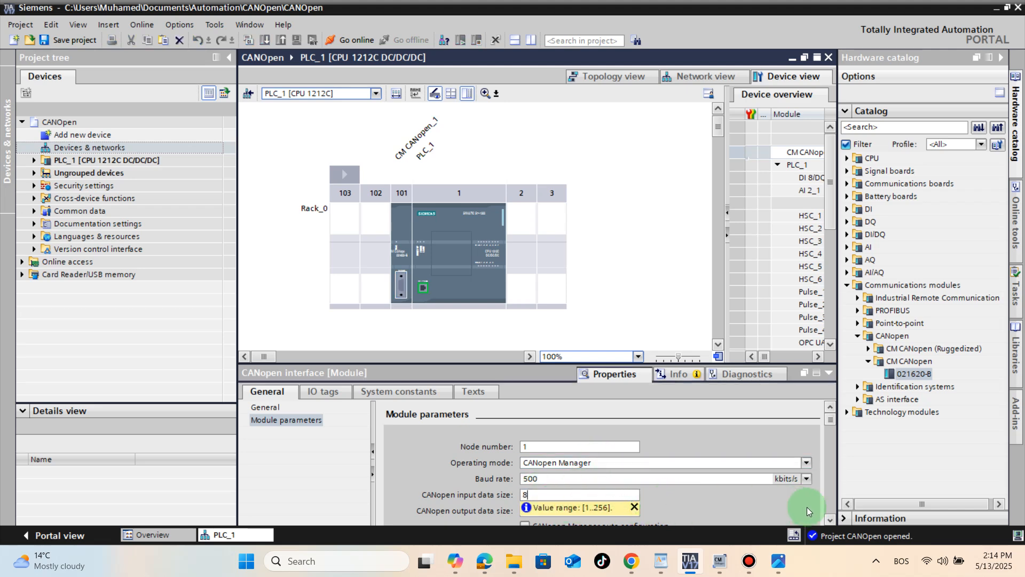
click(830, 520)
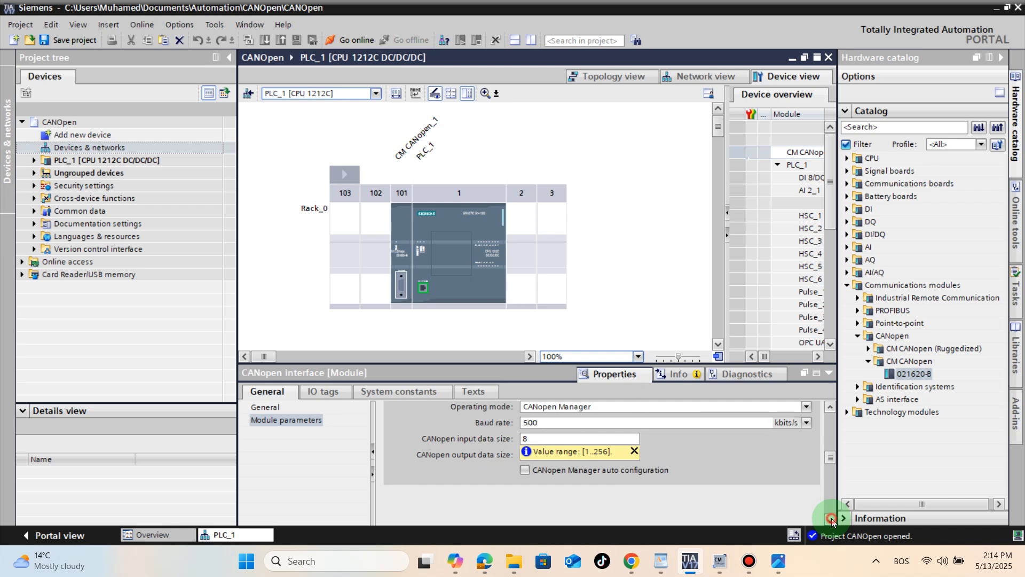
click(542, 439)
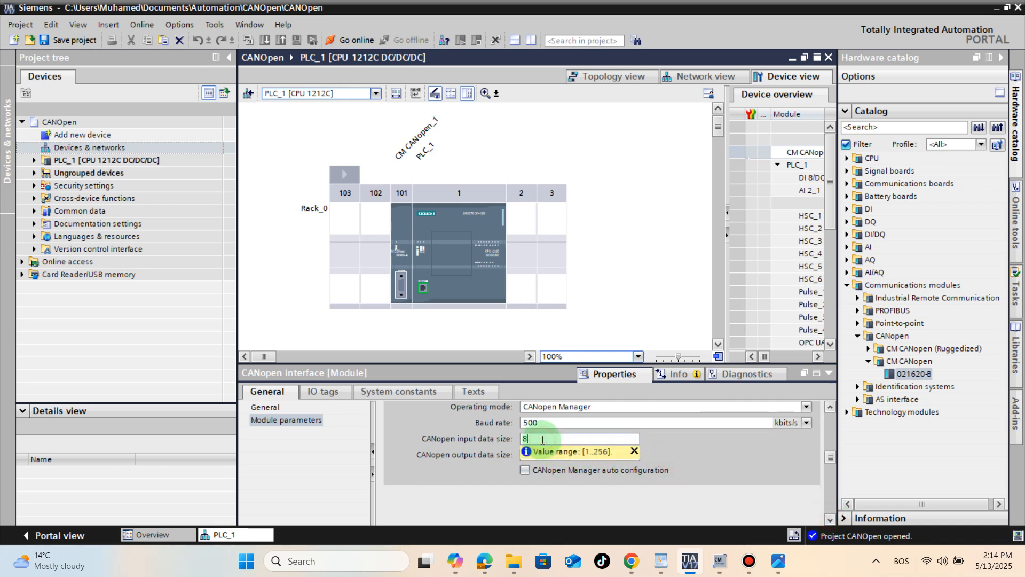
double_click(518, 454)
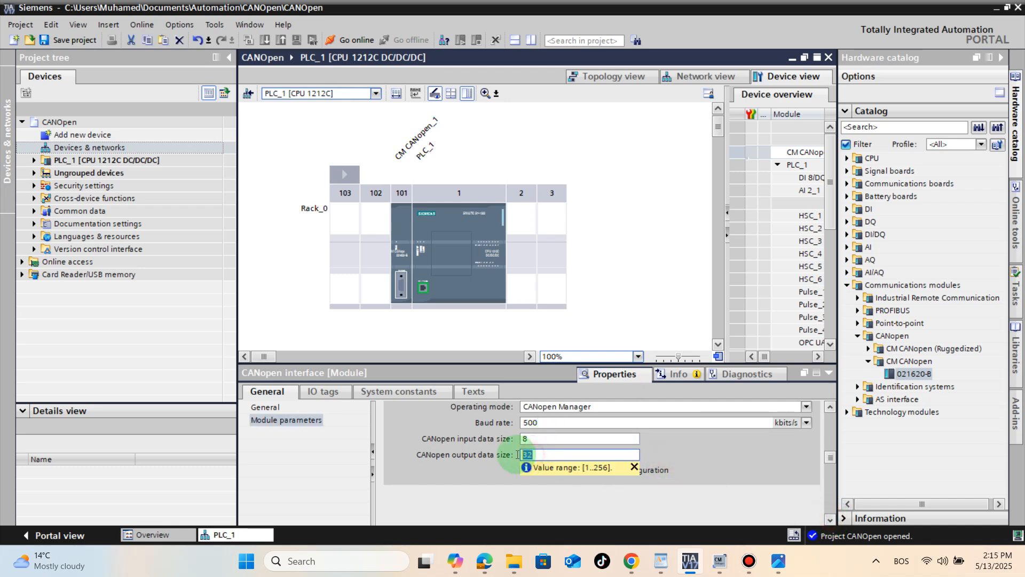
text(8)
key(Return)
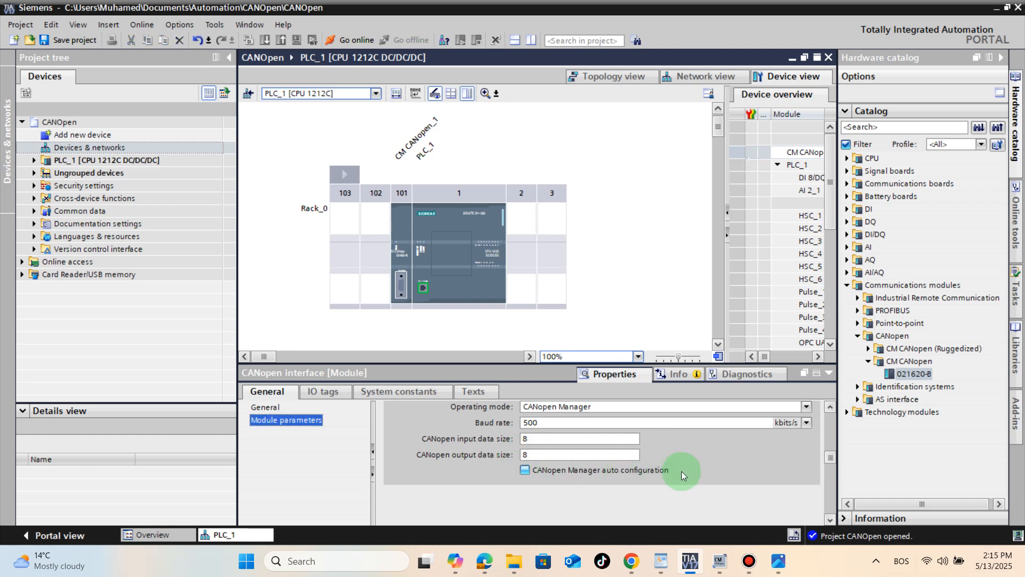
scroll(609, 443, up, 1)
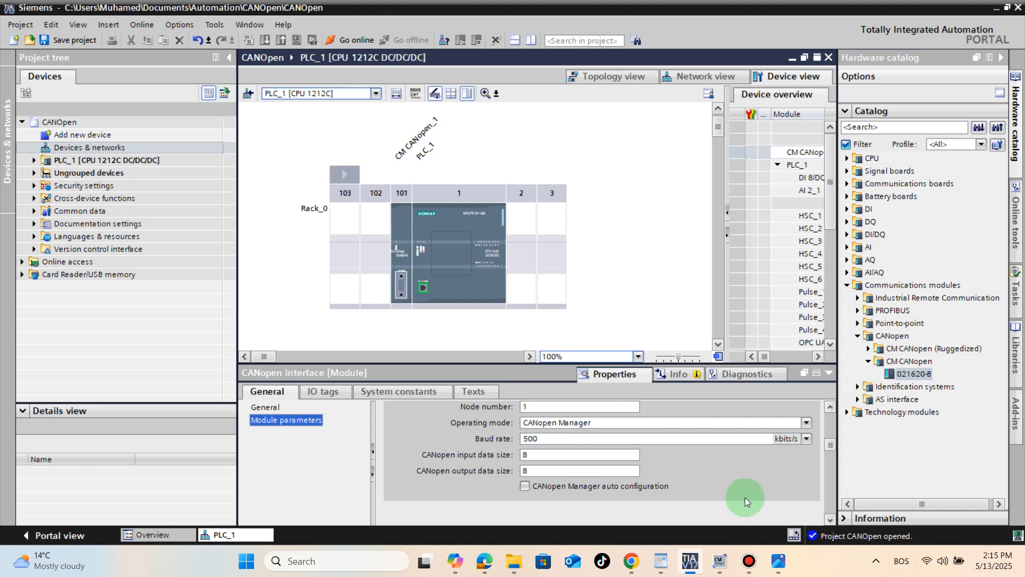
- Return to CM CANopen Configuration Studio and enable NMT Startup Bit 1 for the S7-1200 manager node
click(996, 8)
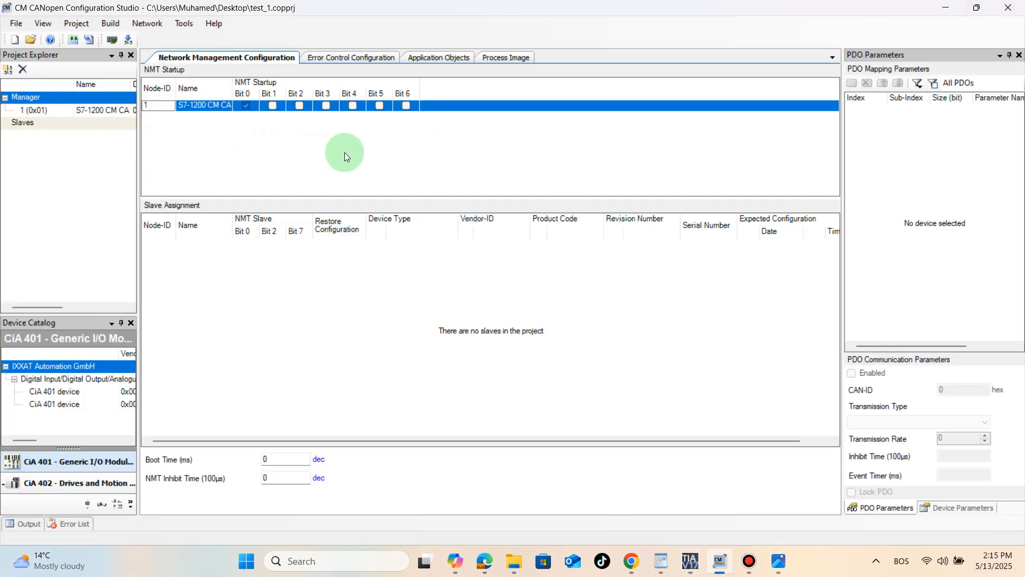
click(271, 106)
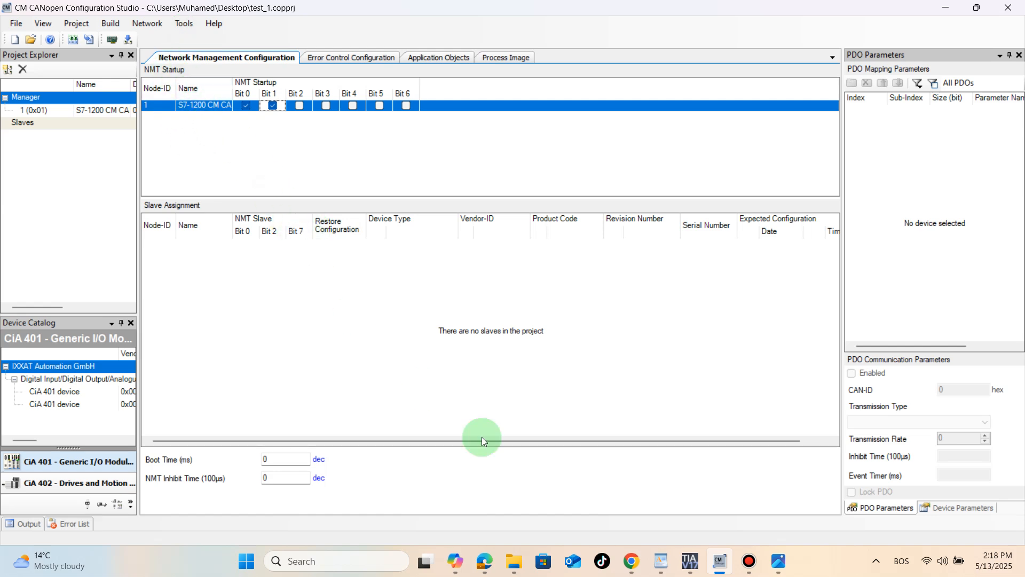
- Switch to the ELAP absolute encoders page in the browser and open the details of the compact multiturn CANopen encoder MEM40
click(482, 561)
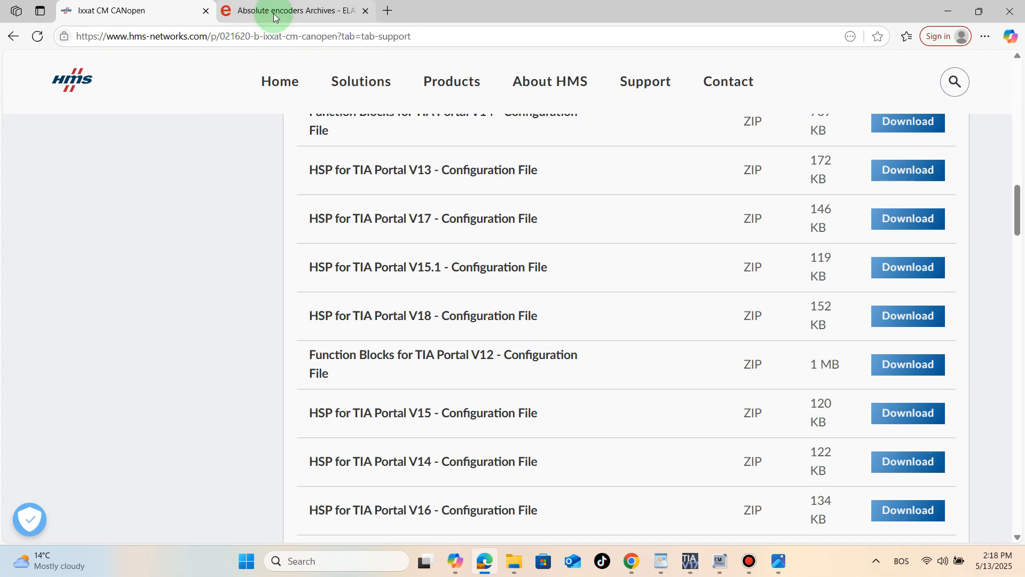
click(274, 18)
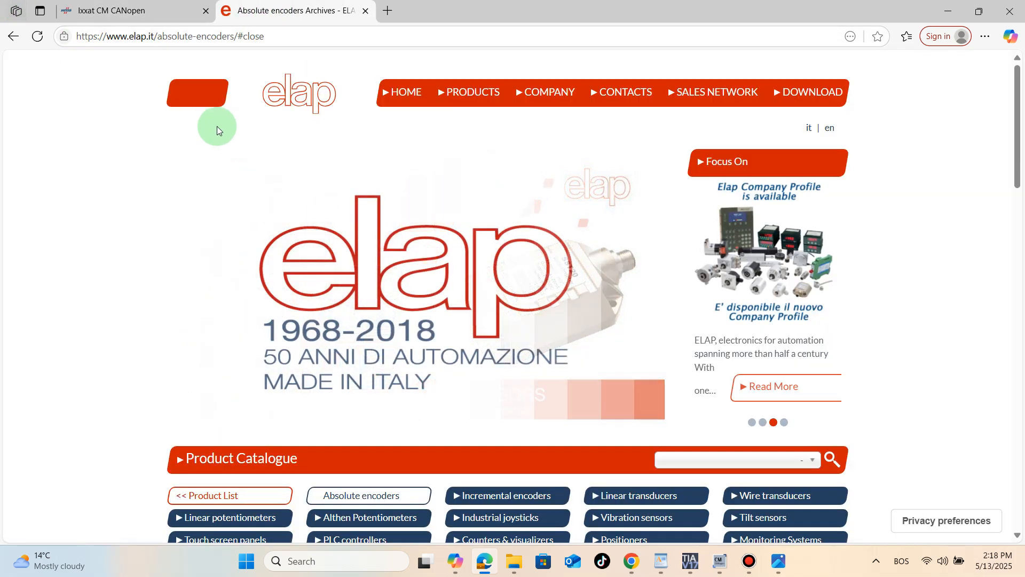
scroll(348, 246, down, 5)
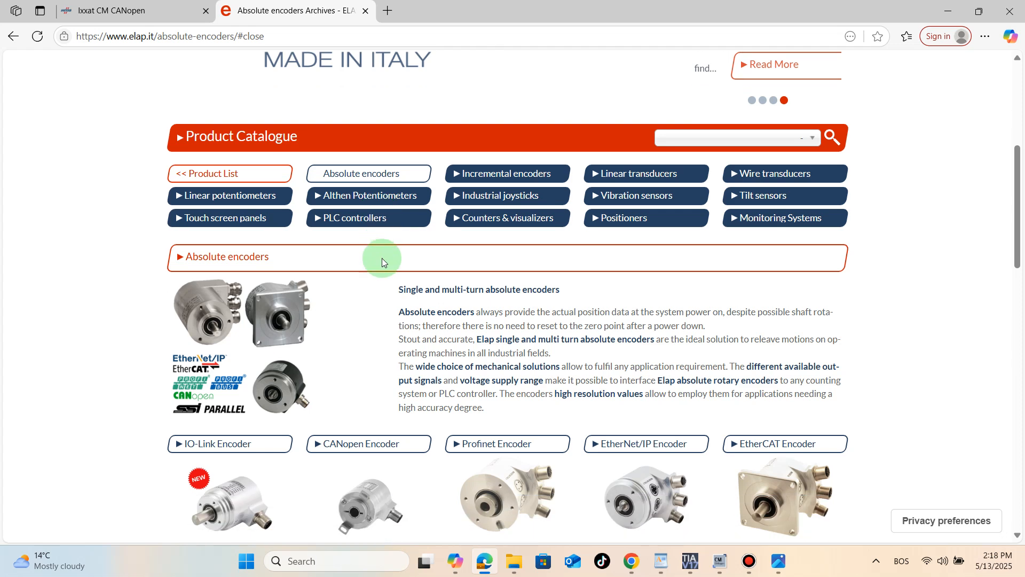
scroll(382, 262, down, 3)
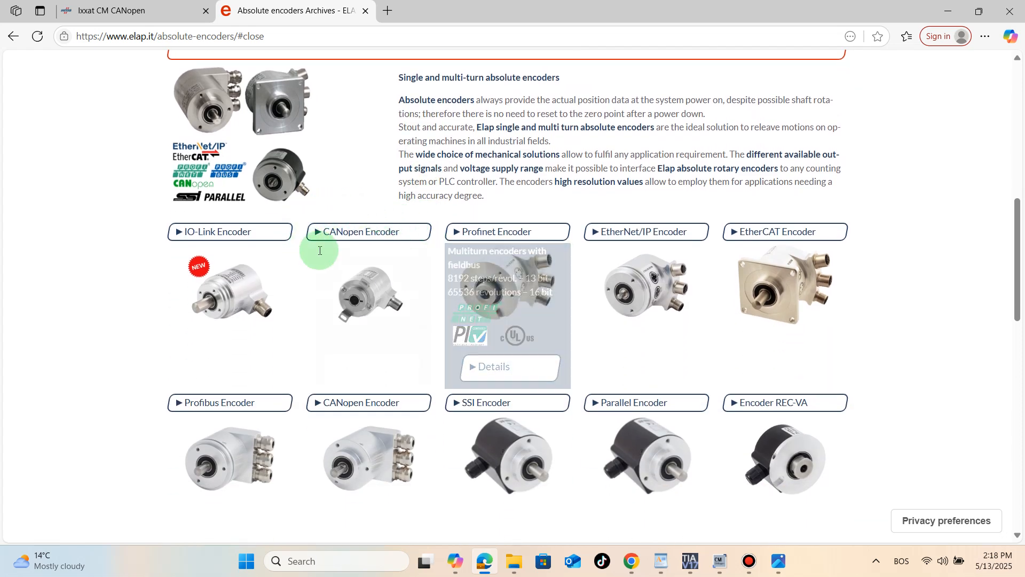
mouse_move(321, 251)
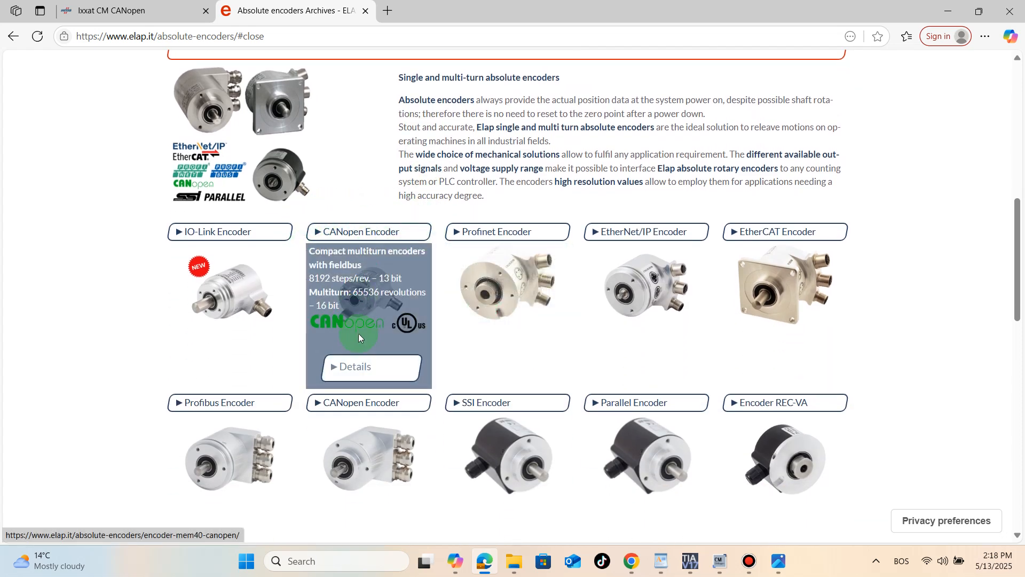
click(355, 369)
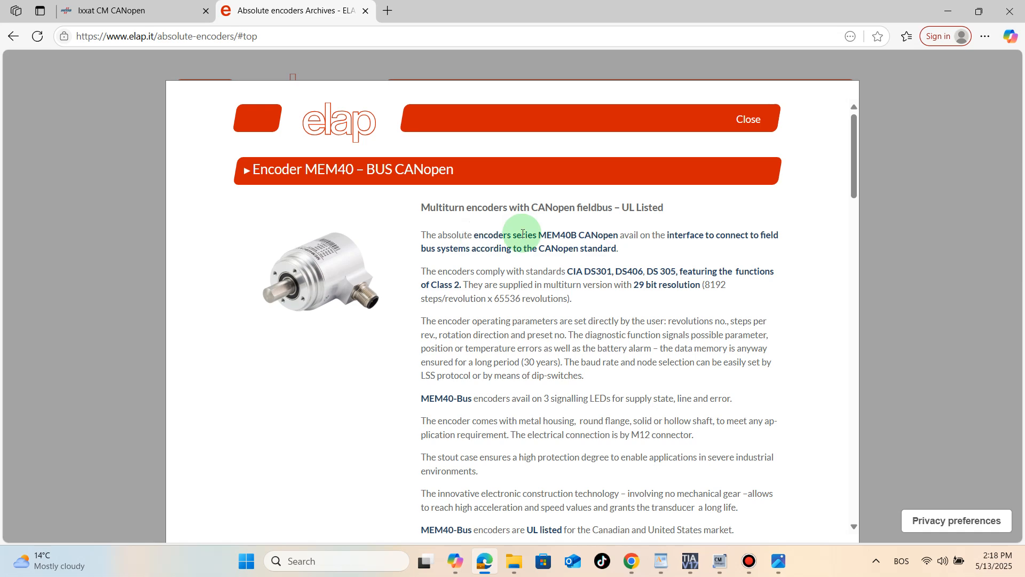
- Download the Software MEM40B/MEM41B package from the MEM40 CANopen encoder page
scroll(537, 299, down, 10)
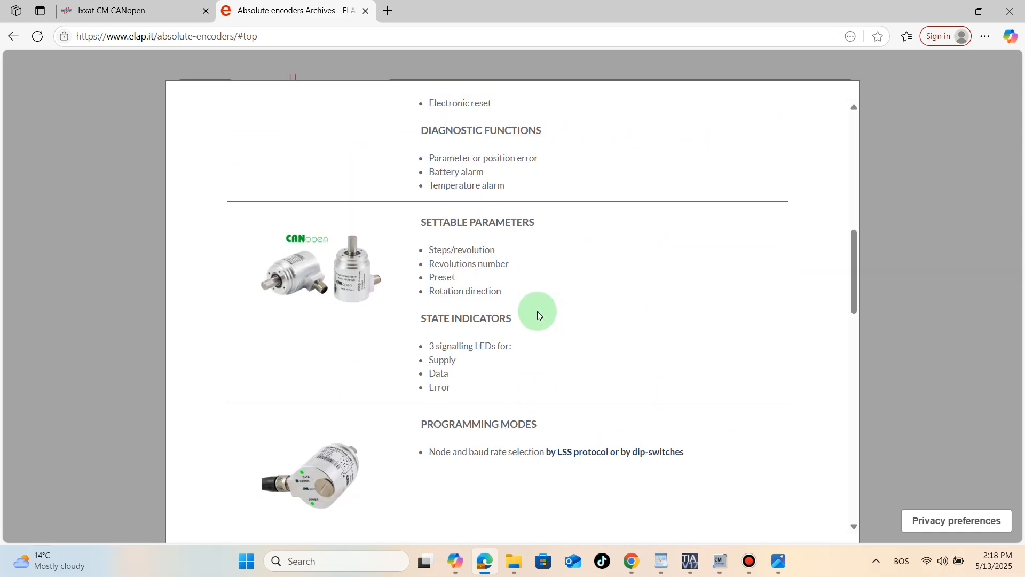
scroll(537, 299, up, 3)
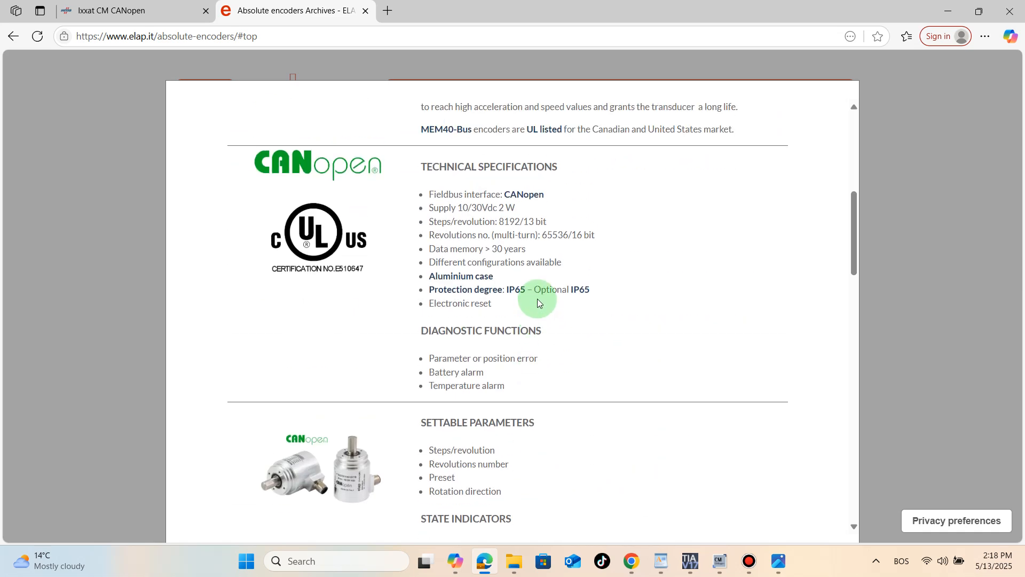
scroll(537, 299, down, 10)
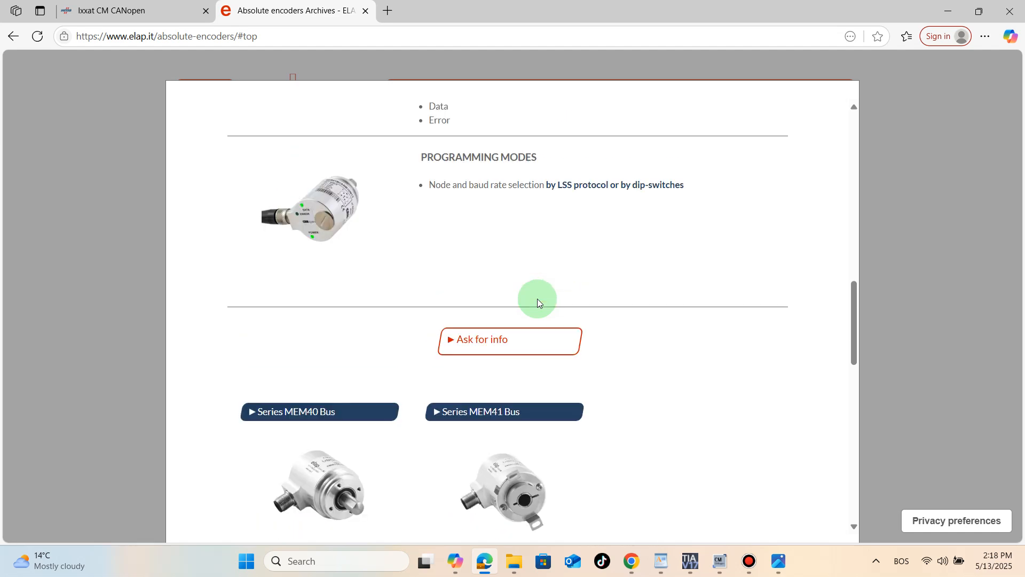
scroll(537, 299, down, 7)
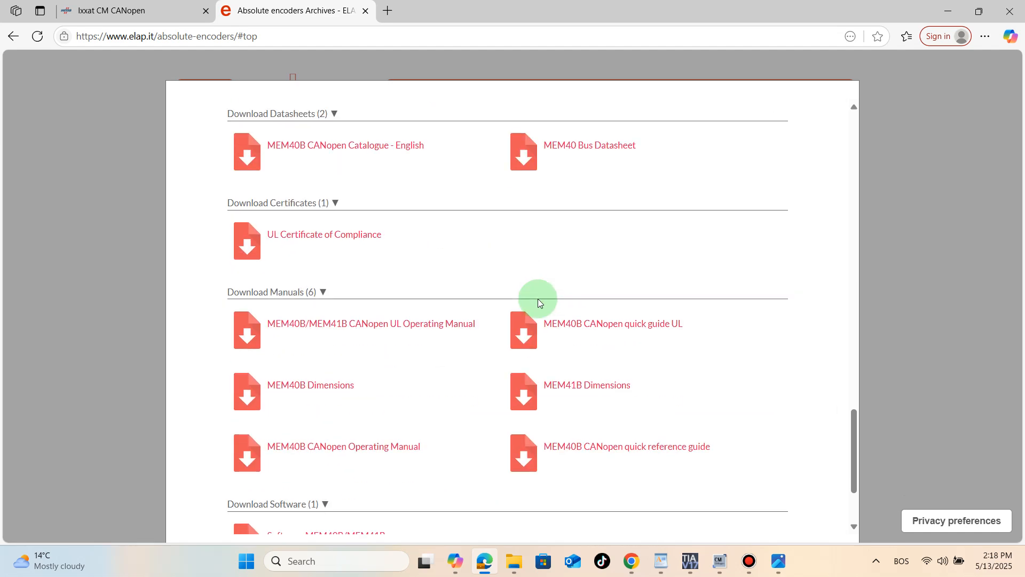
scroll(537, 299, down, 2)
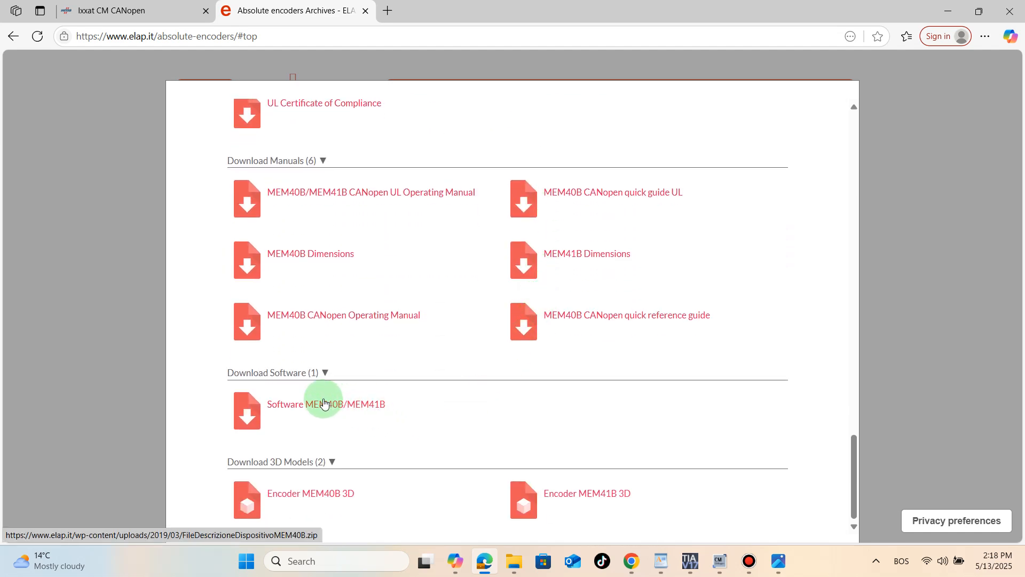
click(324, 407)
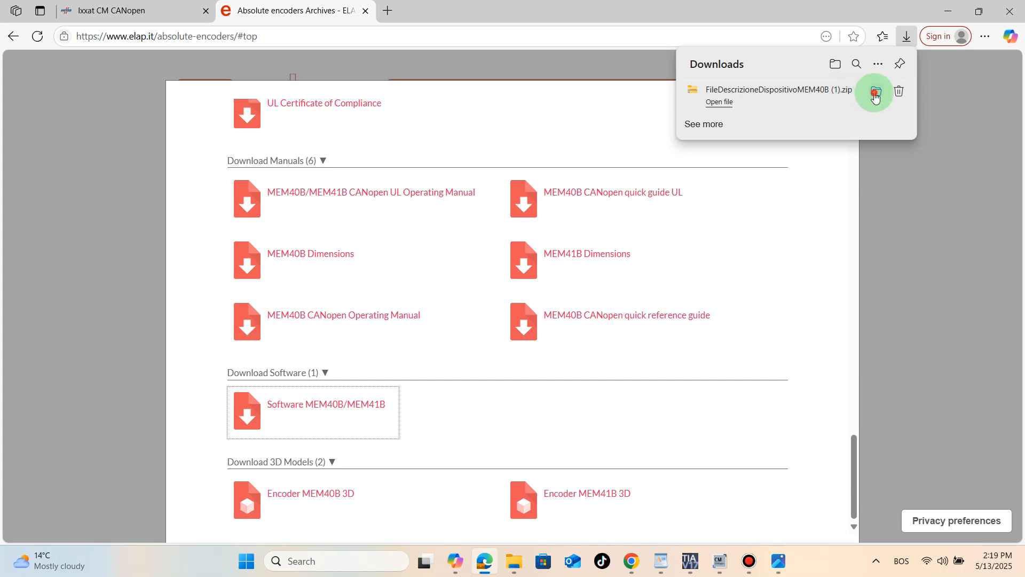
- Locate the encoder's EDS file in the FileDescrizioneDispositivoMEM40B folder in Downloads and close the file window
click(875, 97)
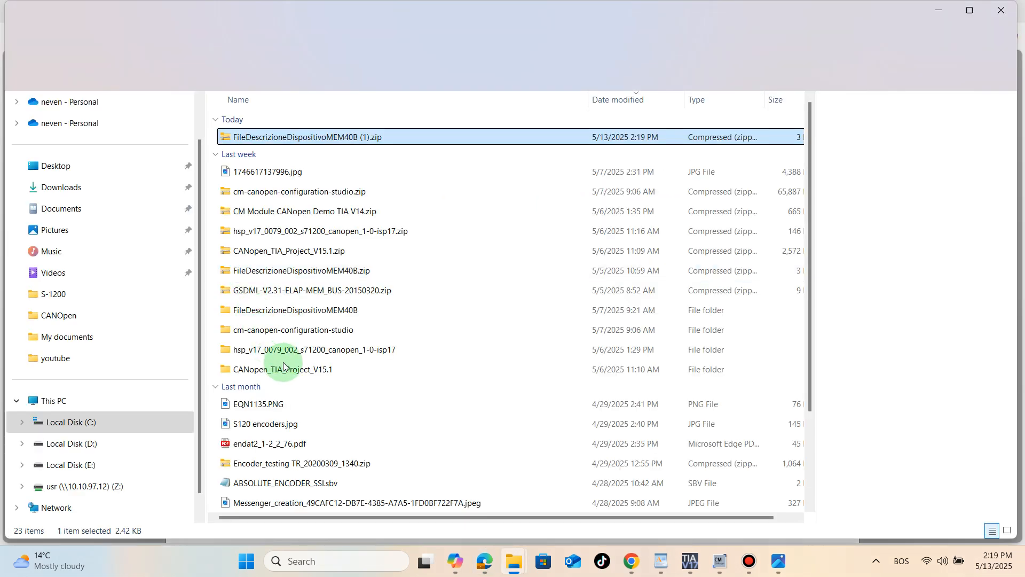
double_click(280, 315)
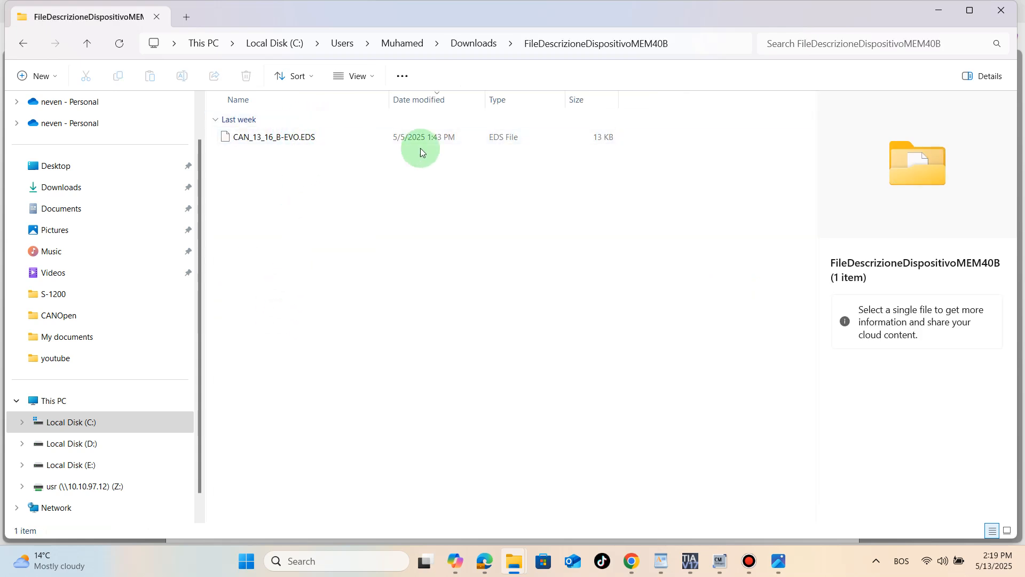
click(1002, 10)
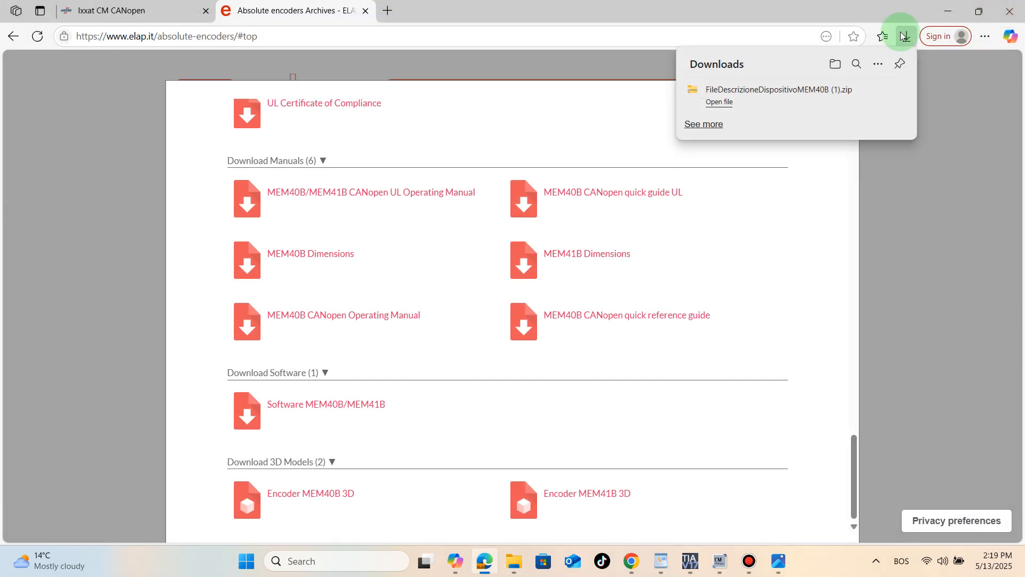
- Return to CM CANopen Configuration Studio and import CAN_13_16_B-EVO.EDS from Downloads\FileDescrizioneDispositivoMEM40B into the device catalog
click(949, 11)
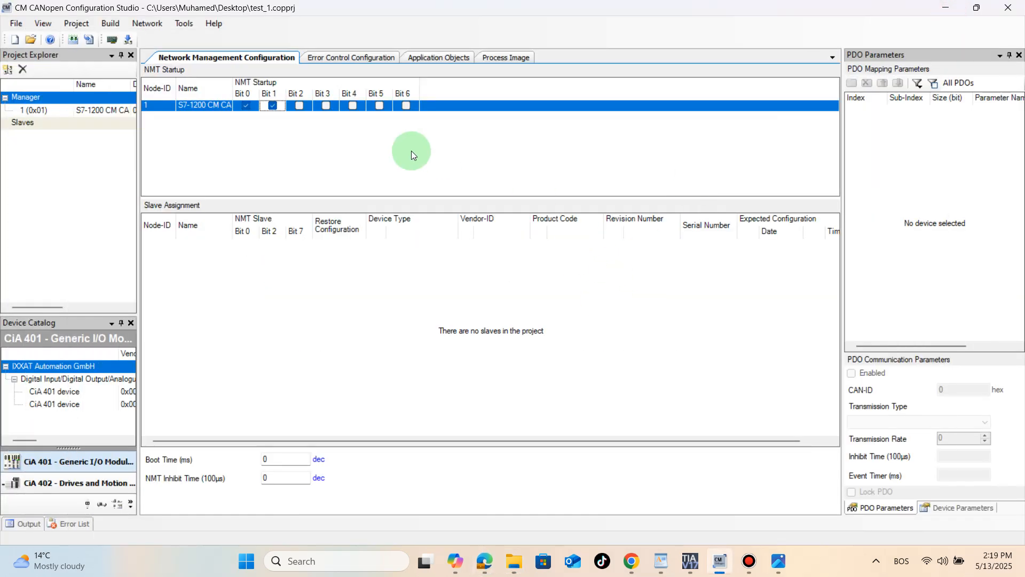
click(180, 26)
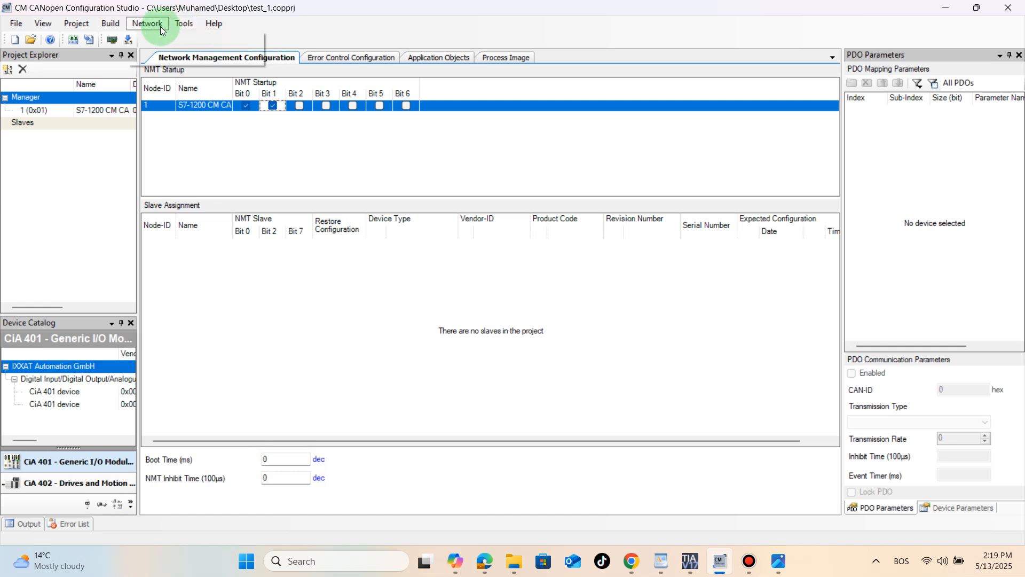
click(174, 27)
click(190, 40)
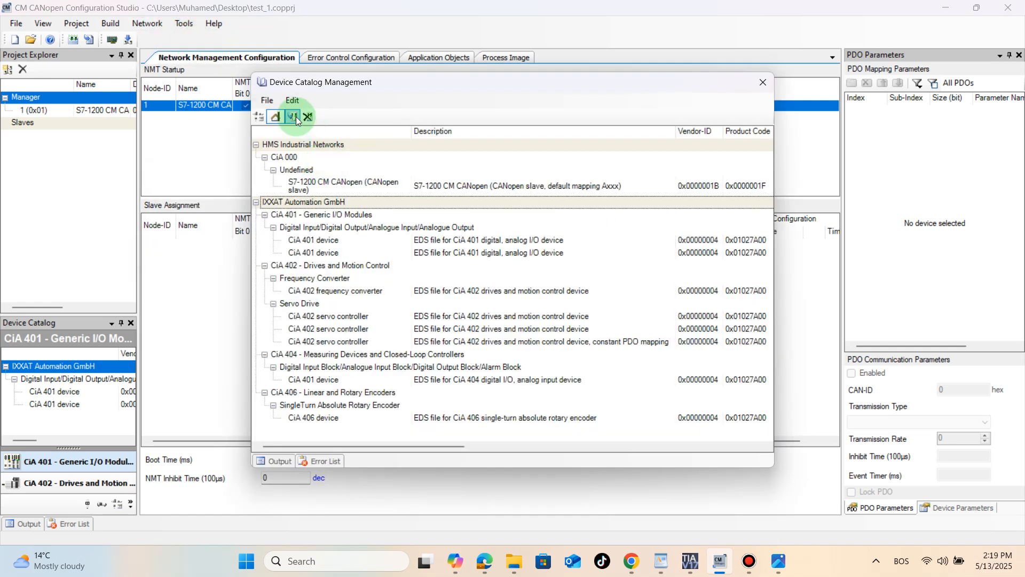
click(295, 117)
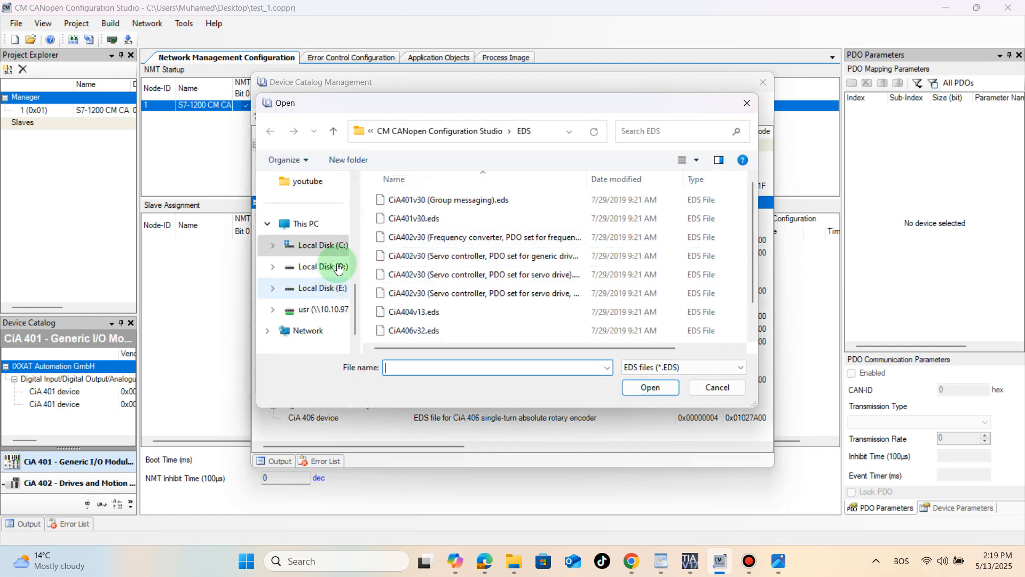
drag(355, 296, 354, 210)
click(319, 224)
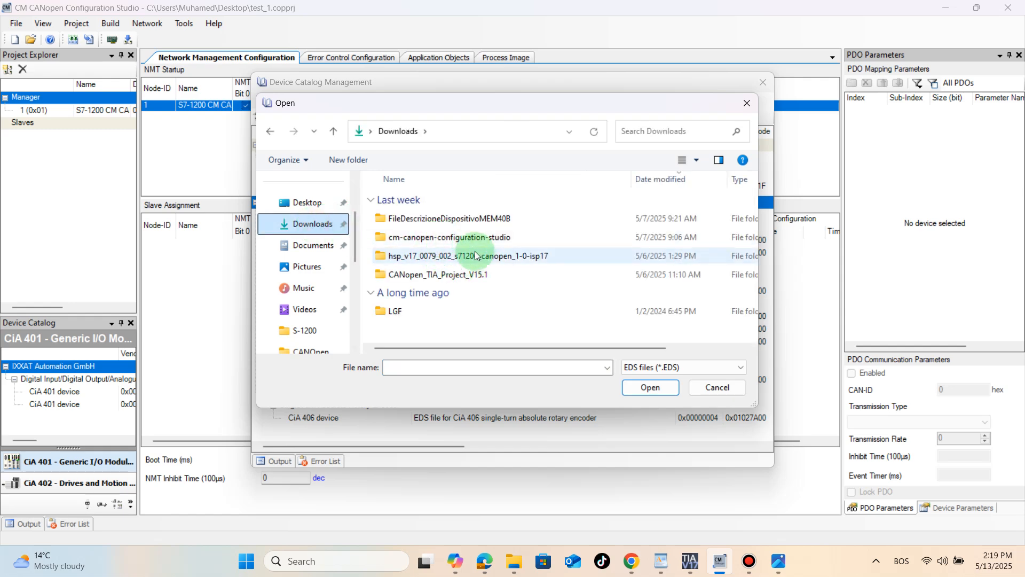
double_click(450, 219)
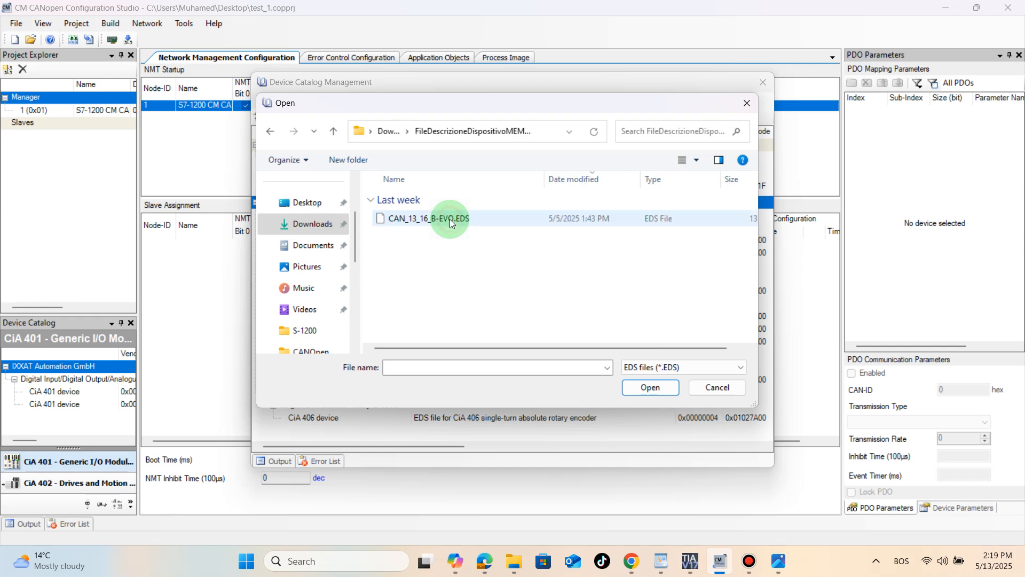
click(456, 220)
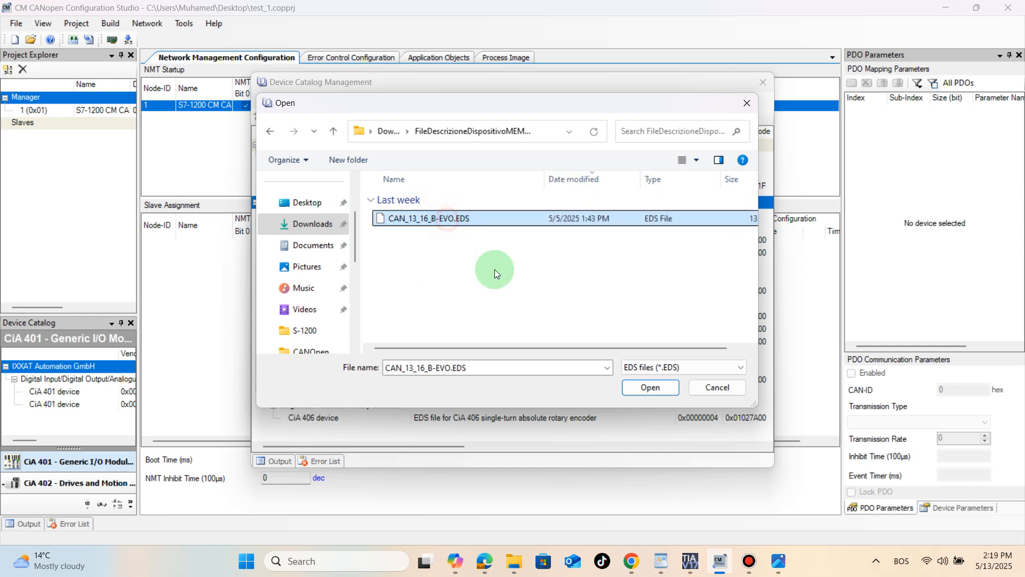
click(630, 388)
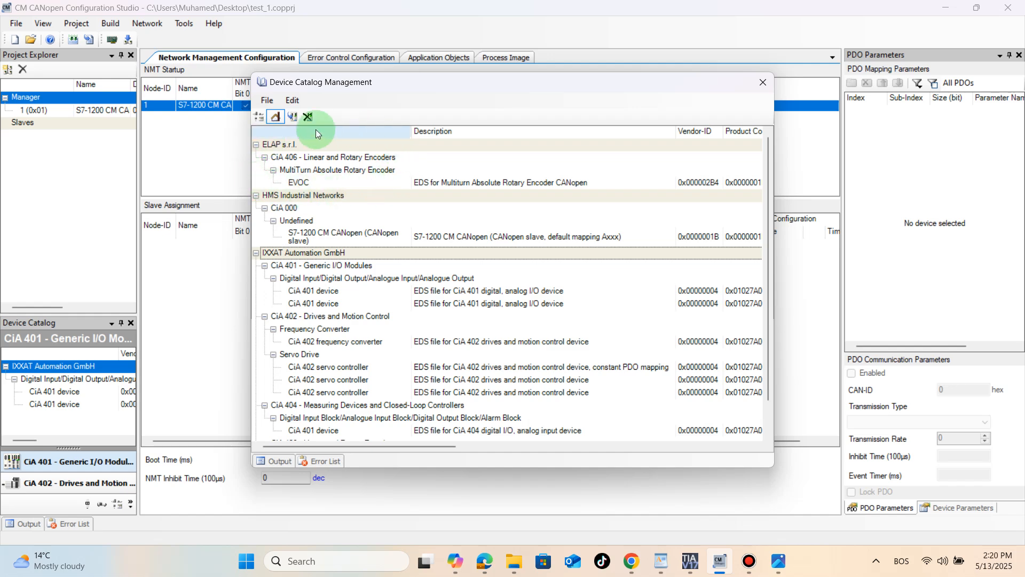
click(762, 84)
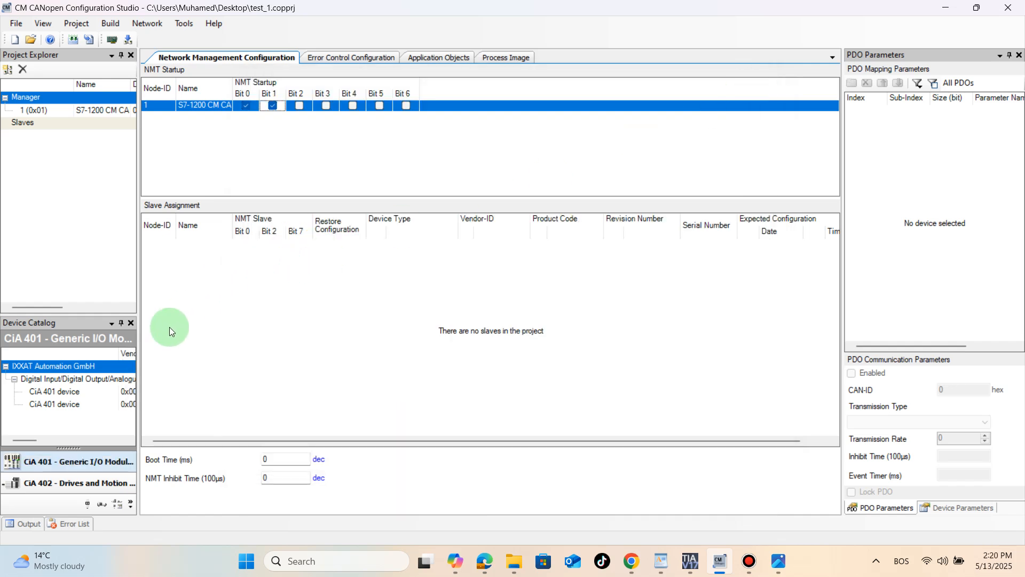
- Show the CiA 406 encoder devices in the catalog and start adding the ELAP EVOC multiturn encoder to the project's slaves
click(117, 506)
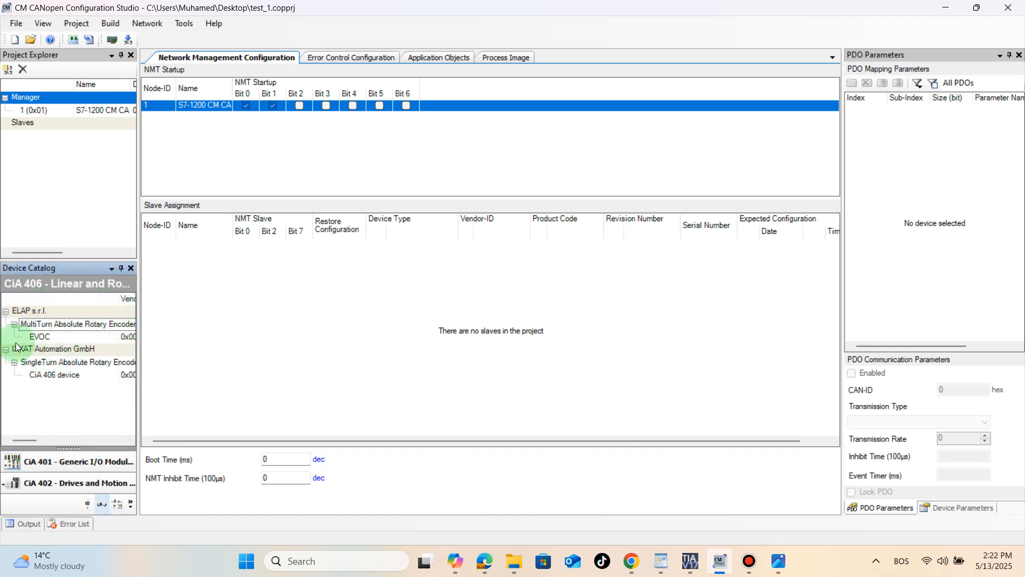
click(31, 314)
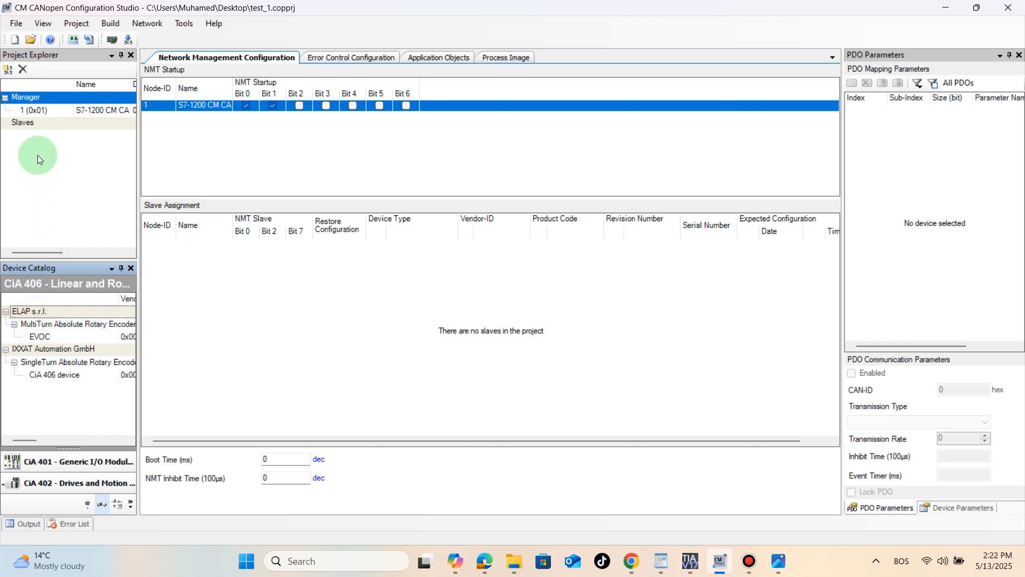
click(46, 337)
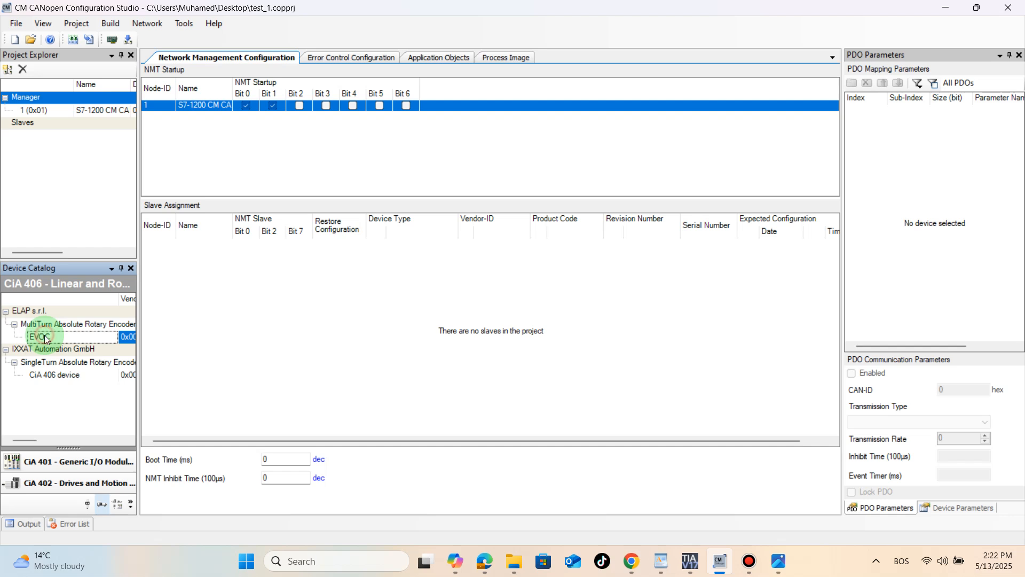
drag(41, 336, 62, 175)
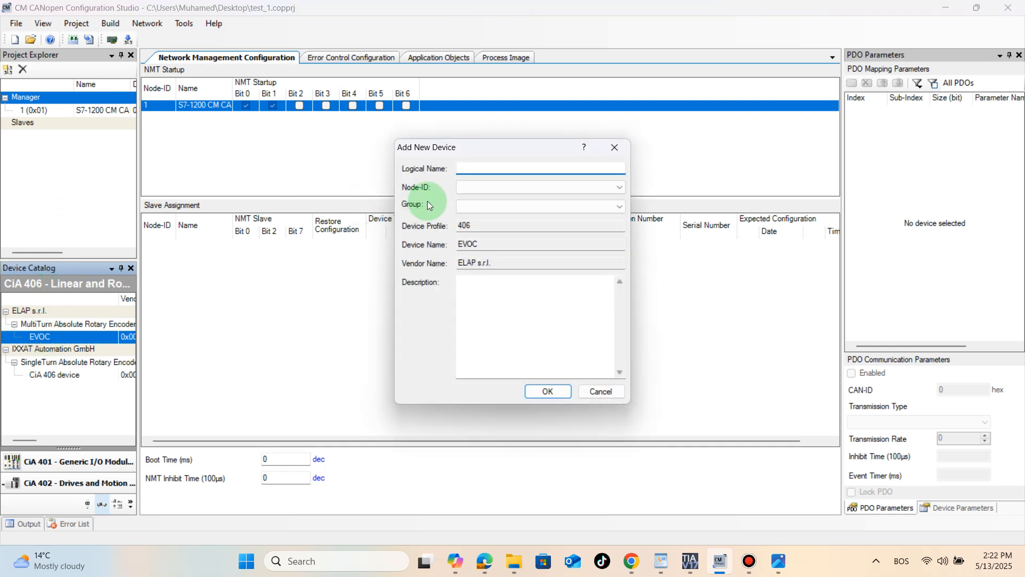
- Name the new device "absolute encoder", assign Node-ID 3 and the group Slaves, and add it to the project
text(absolute encoder)
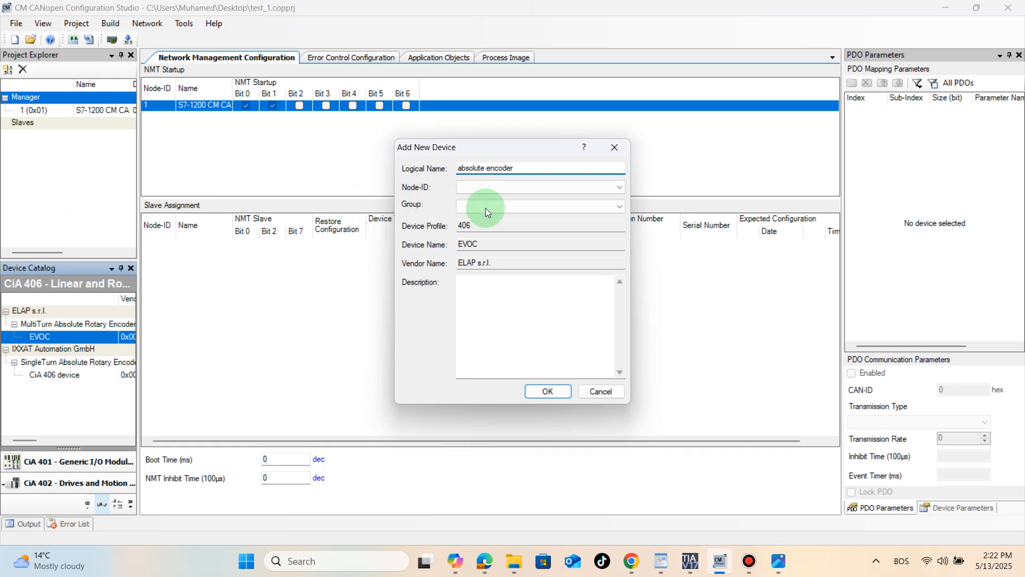
click(517, 187)
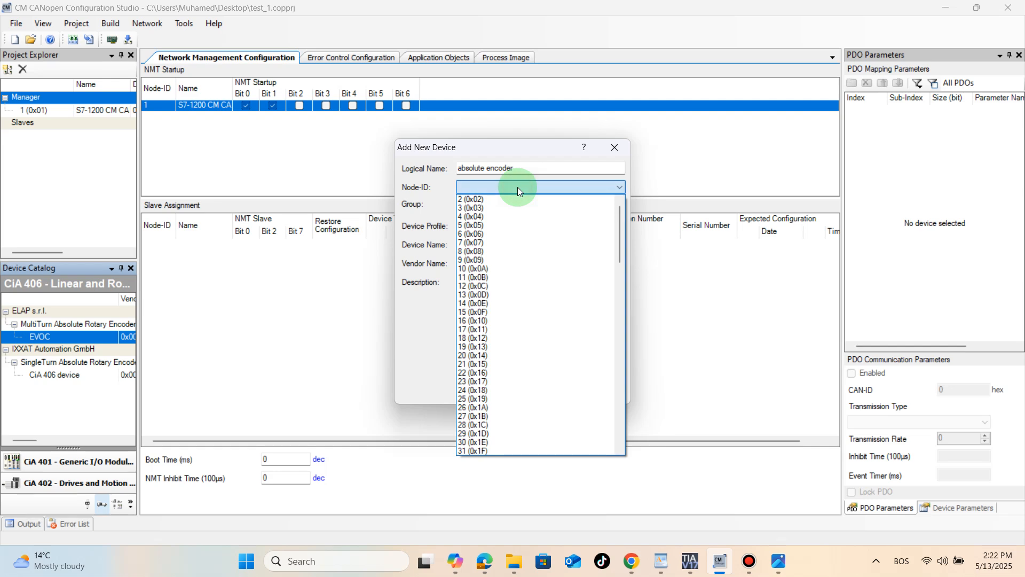
click(486, 210)
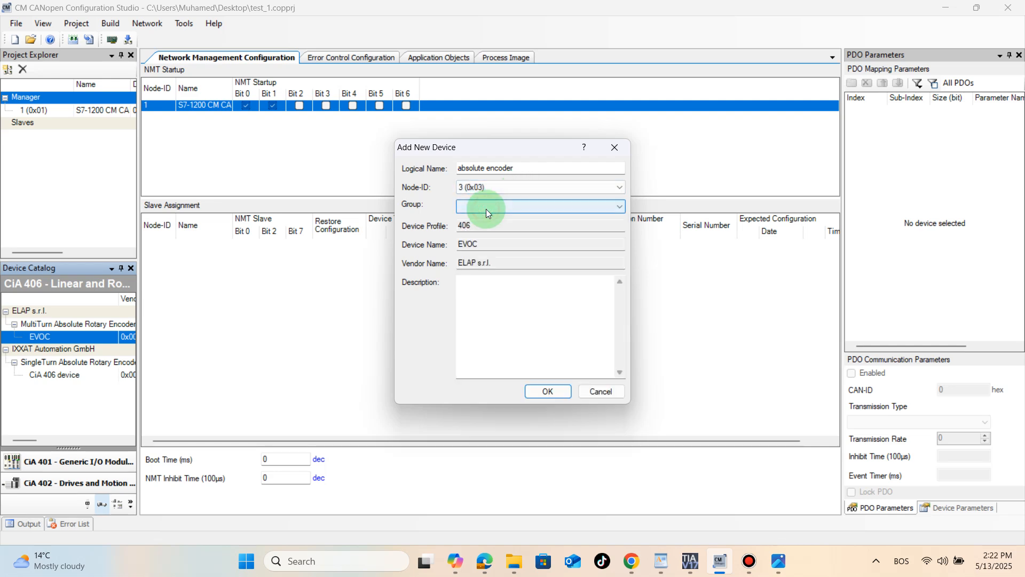
click(478, 210)
click(482, 216)
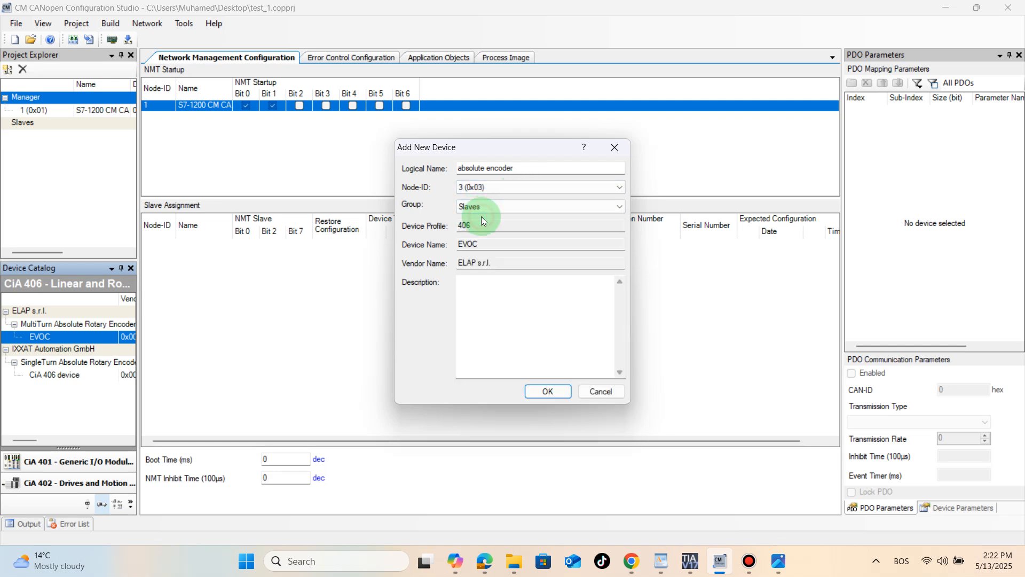
click(550, 393)
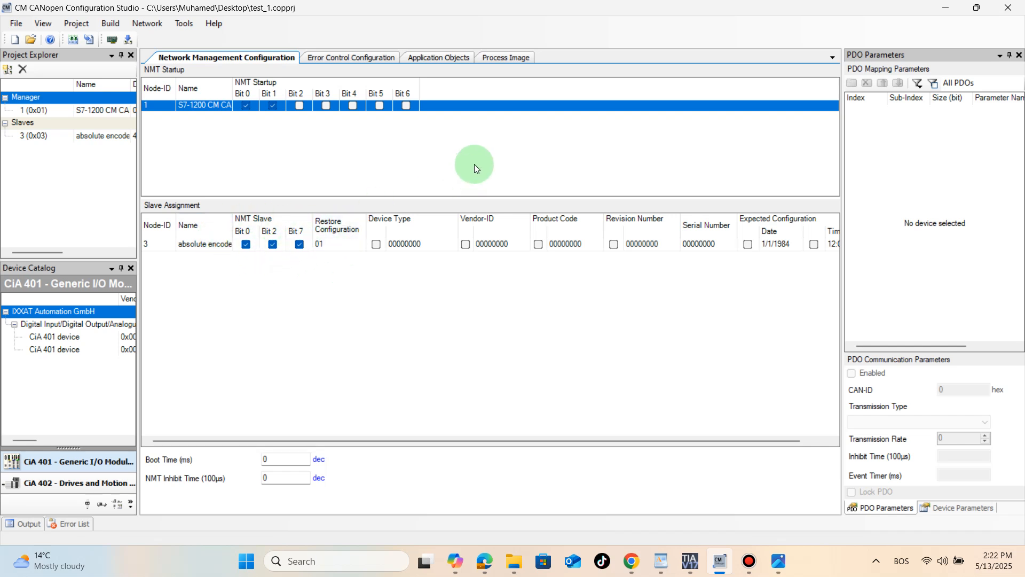
- Map the absolute encoder's application objects Speed 32-bit (3030) and Position value (6004)
click(448, 58)
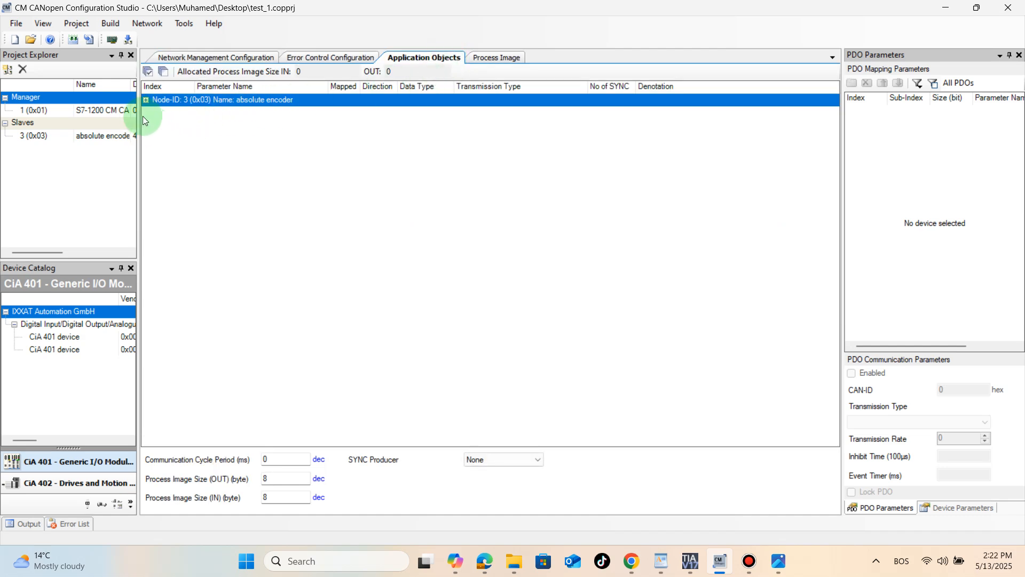
click(146, 99)
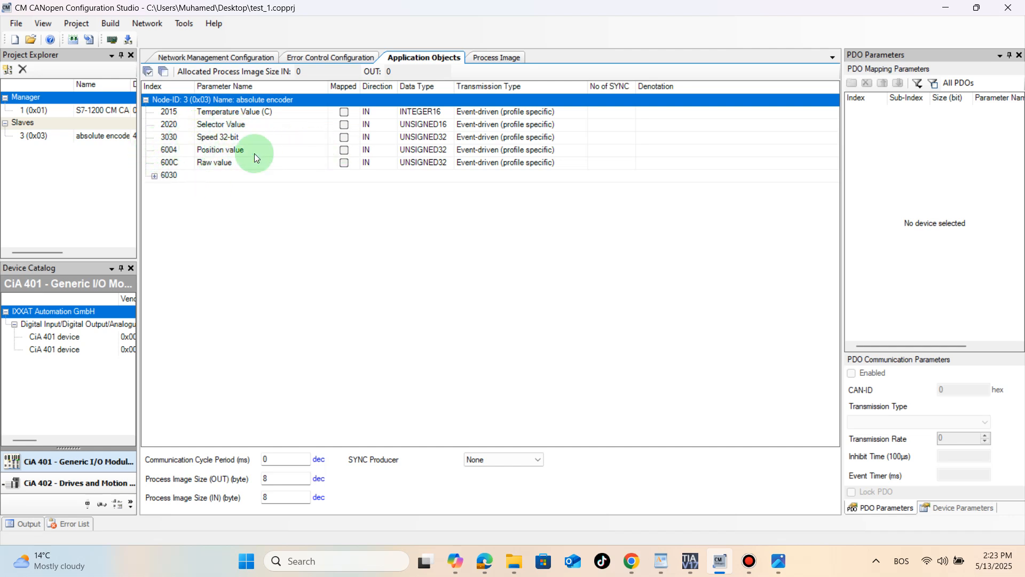
click(343, 138)
click(344, 150)
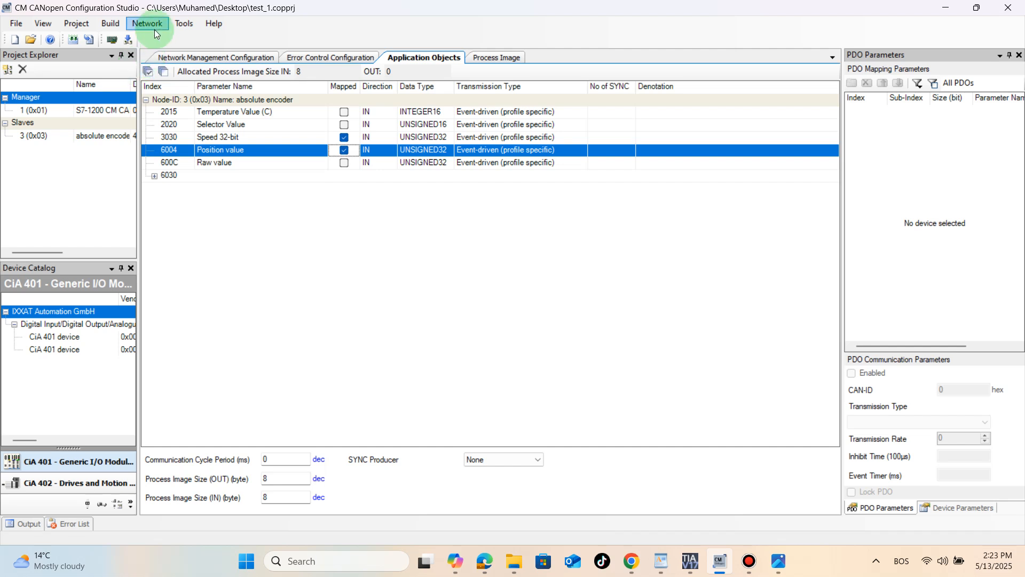
- Calculate the CANopen configuration for the project
click(184, 24)
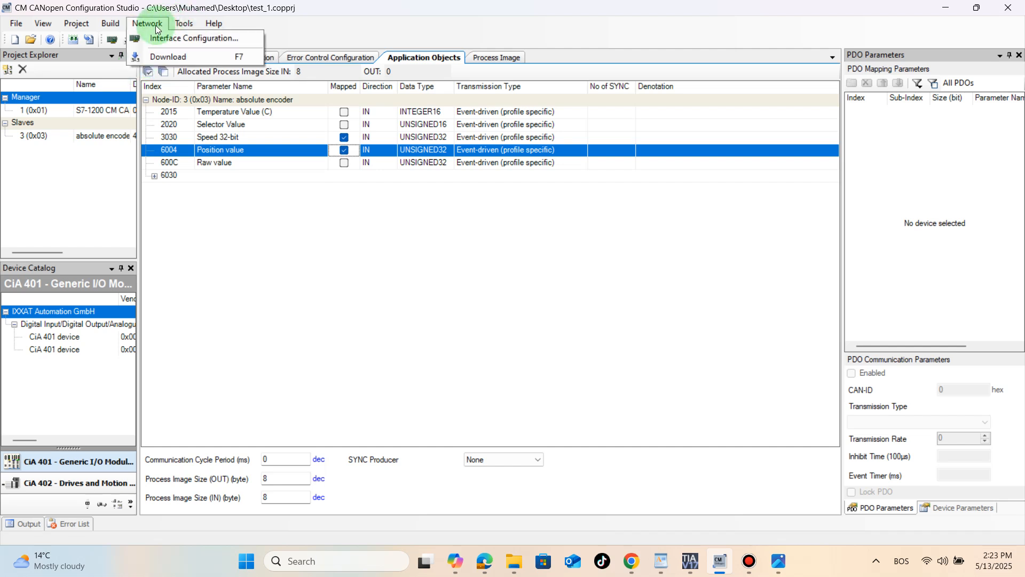
mouse_move(121, 26)
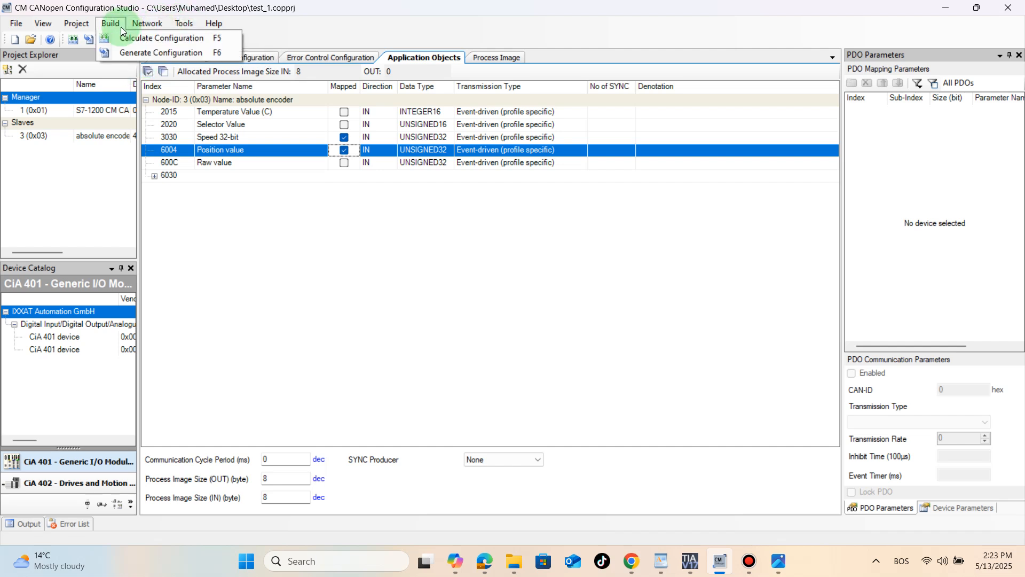
click(137, 37)
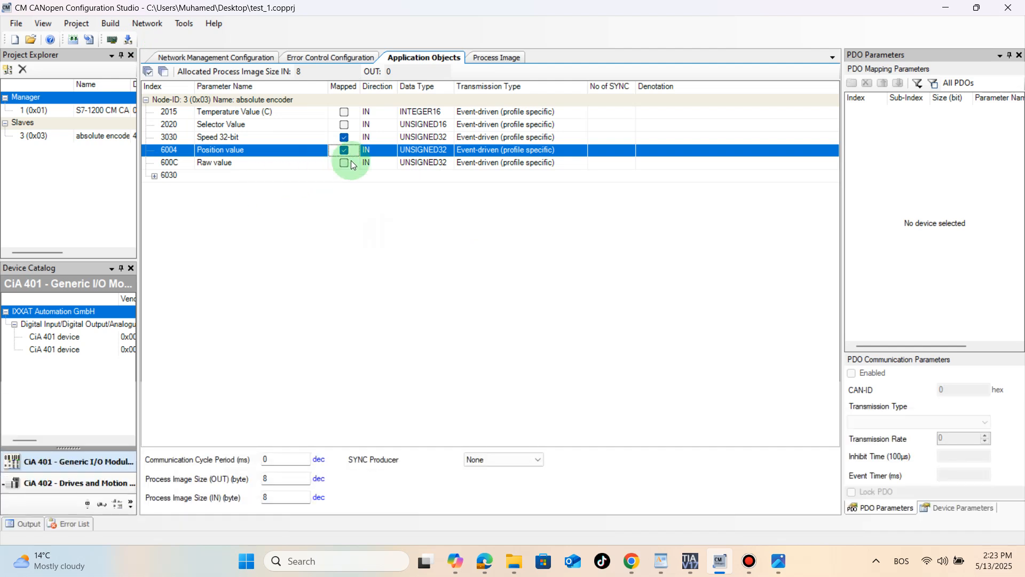
- Review the process image addresses of the mapped objects and the error control settings of both nodes
click(489, 59)
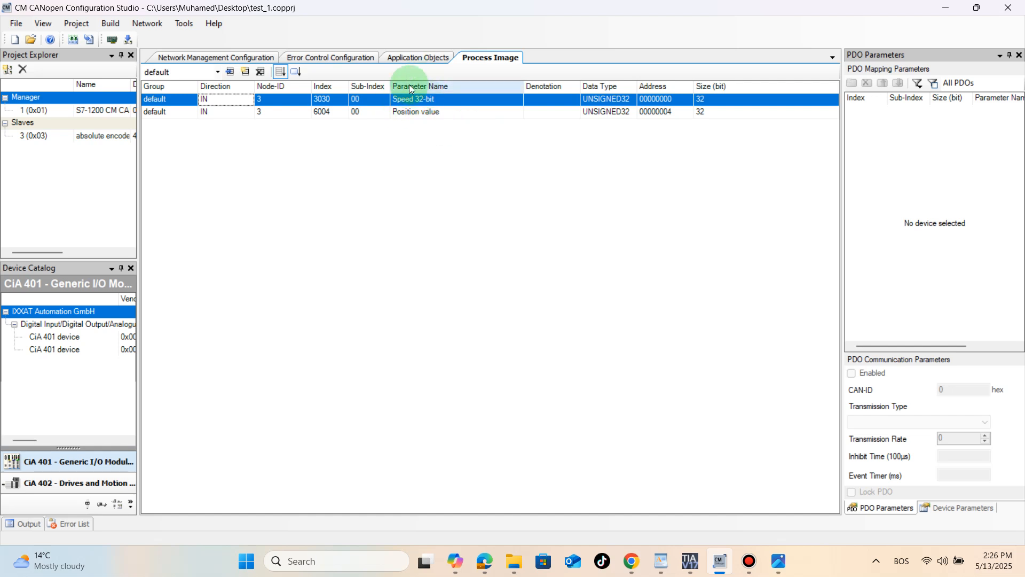
click(329, 58)
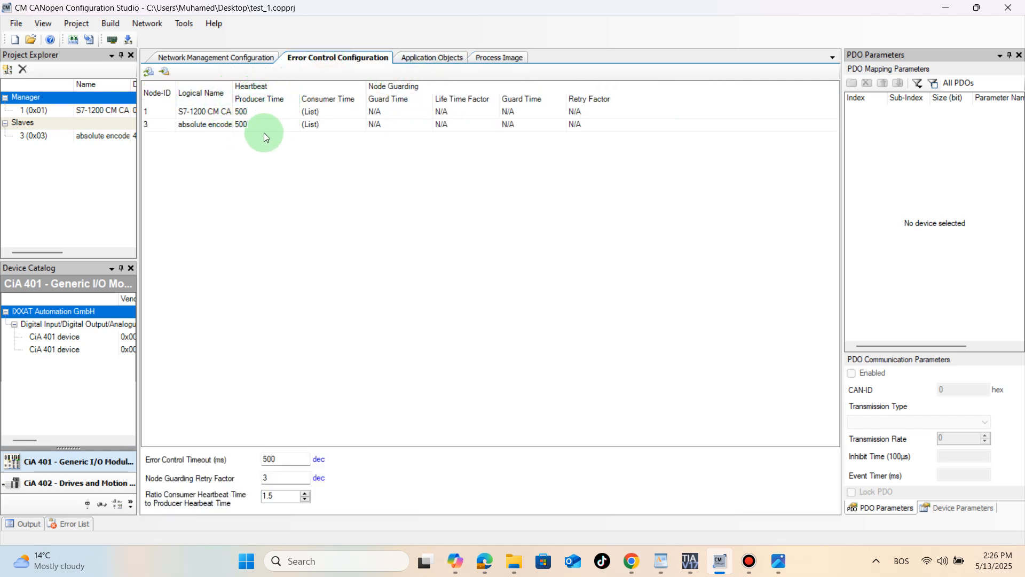
- Save the calculated configuration to the Desktop as a Differential Configuration (*.cmcdc) file named test_1_canopen
click(147, 24)
mouse_move(174, 25)
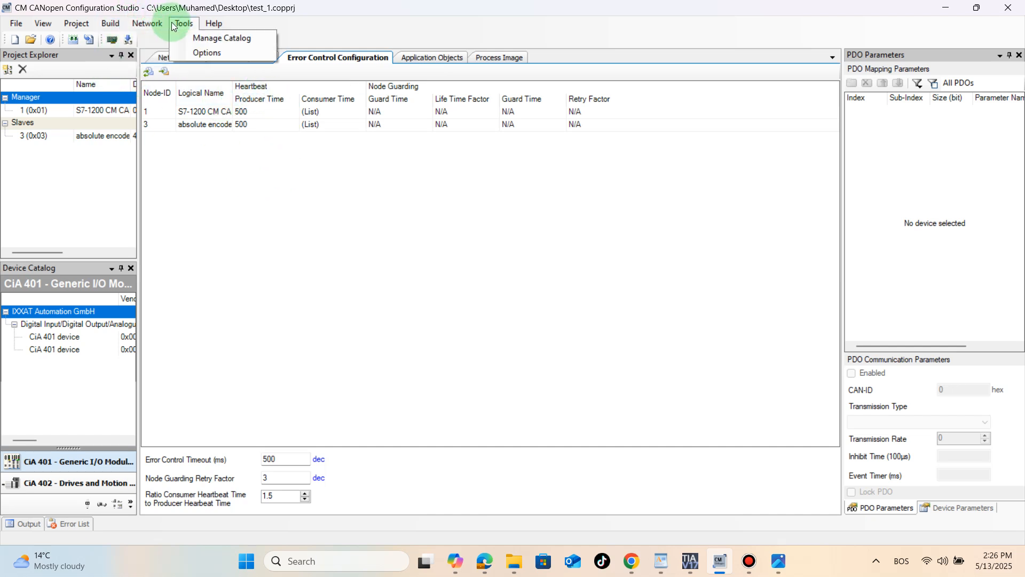
mouse_move(112, 23)
click(135, 50)
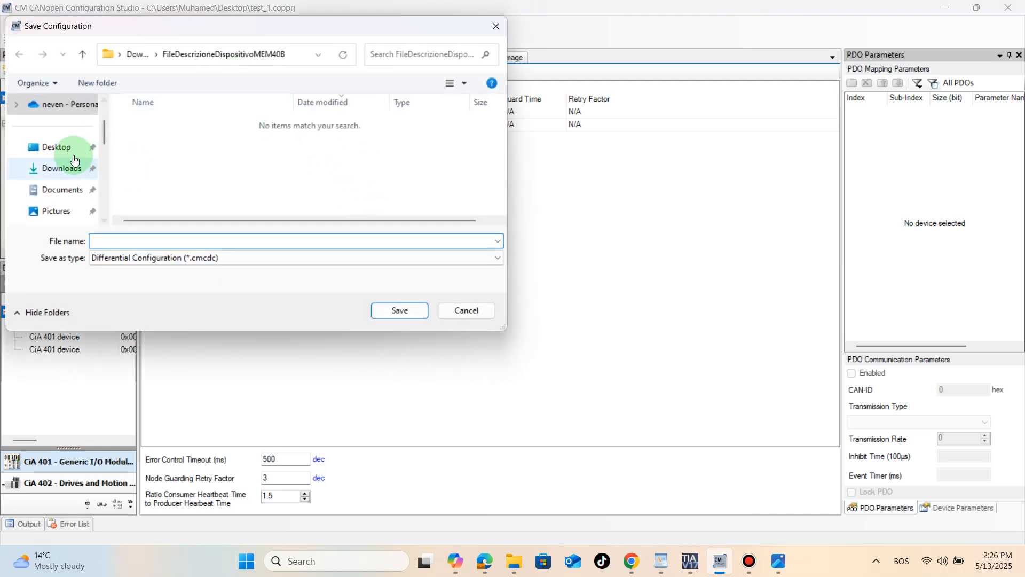
click(74, 156)
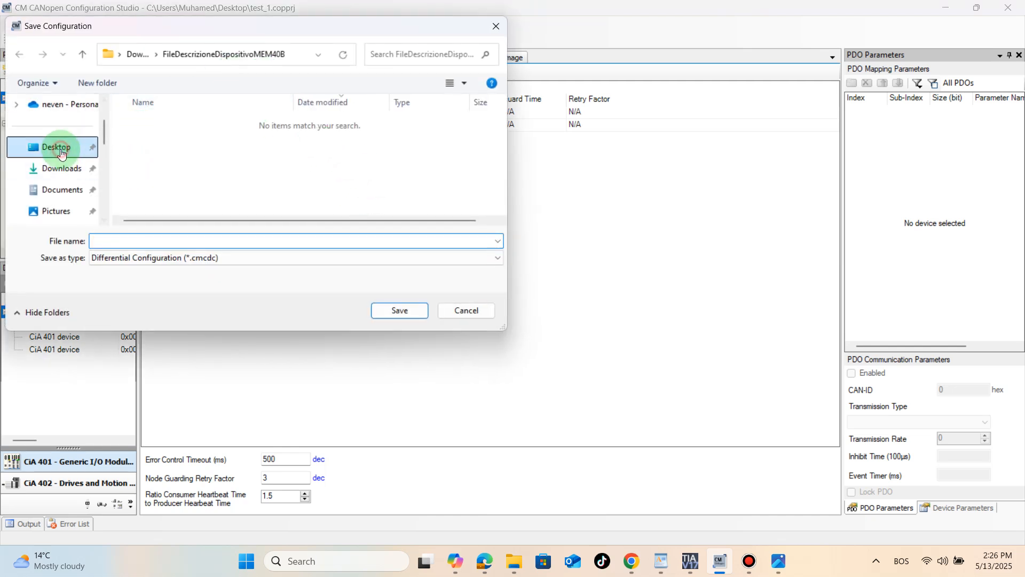
click(148, 240)
text(tes)
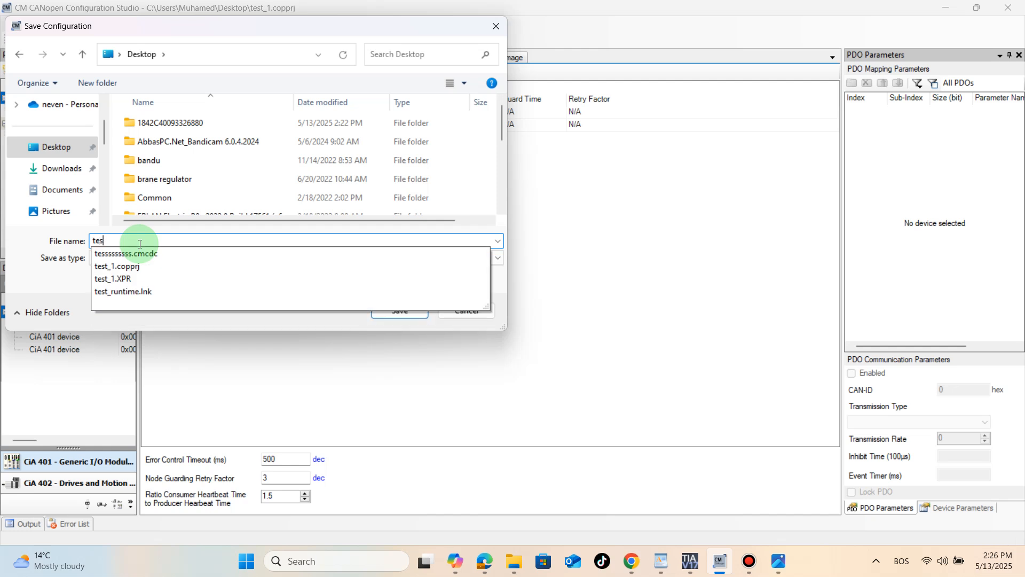
text(t_1_)
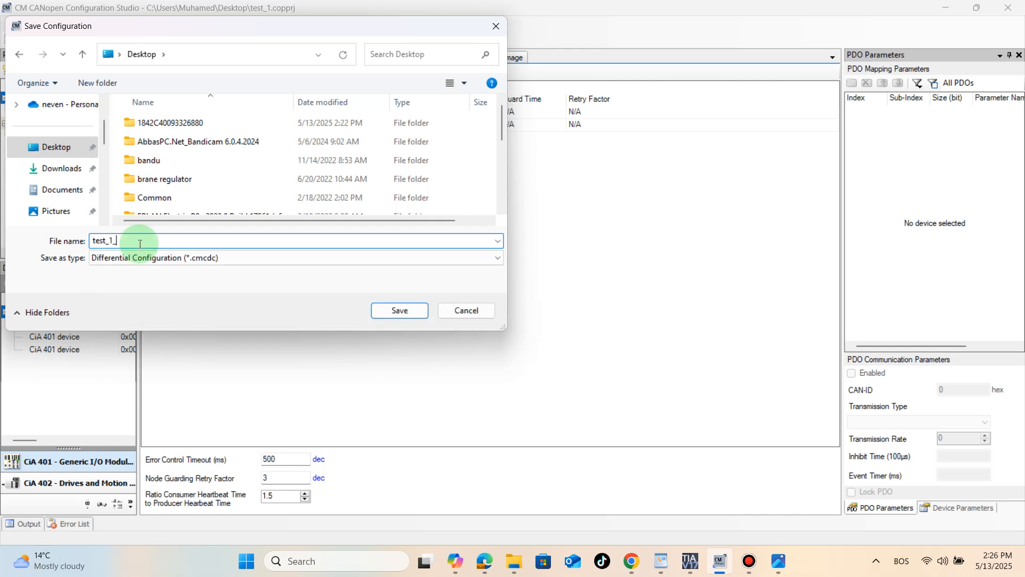
text(canope)
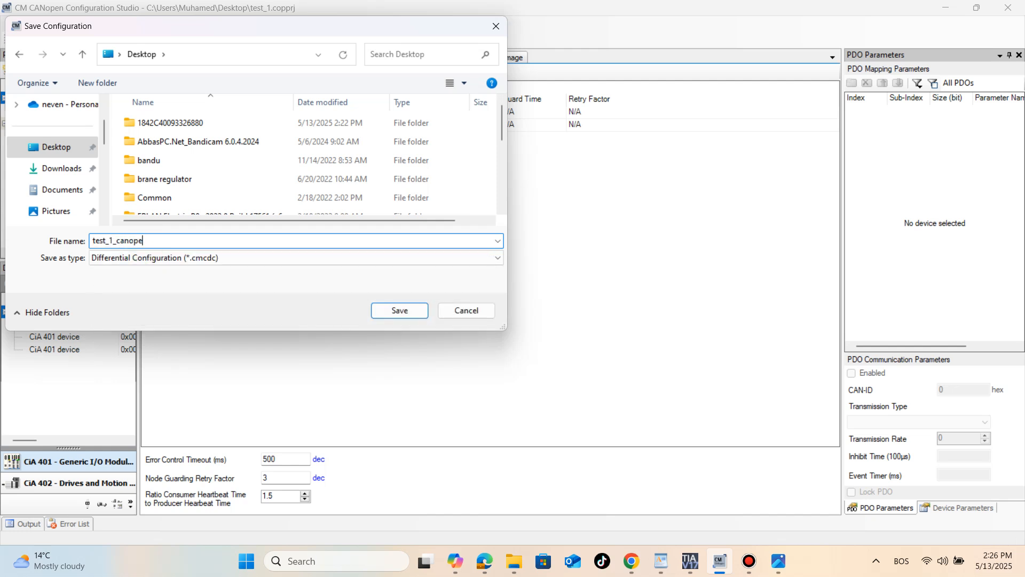
text(n)
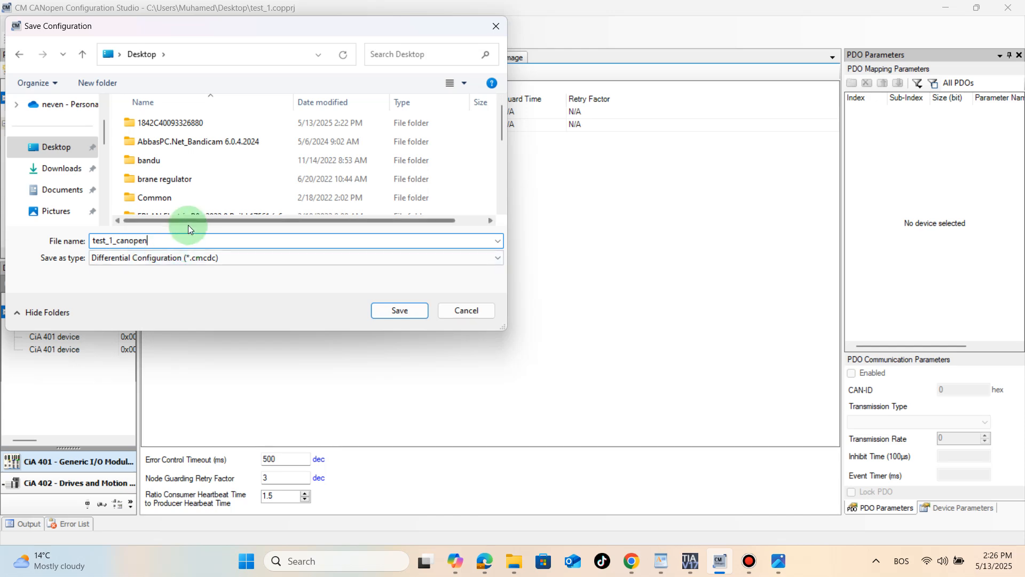
click(388, 313)
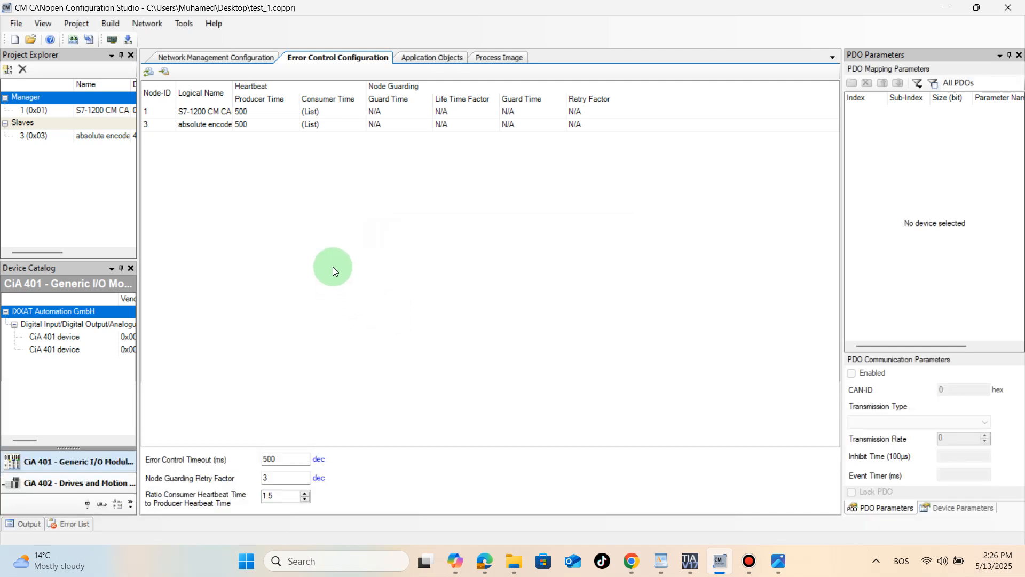
- Switch to the WordPad document and examine the diagram of the PC, USB adapter and CM CANopen module connections
click(147, 26)
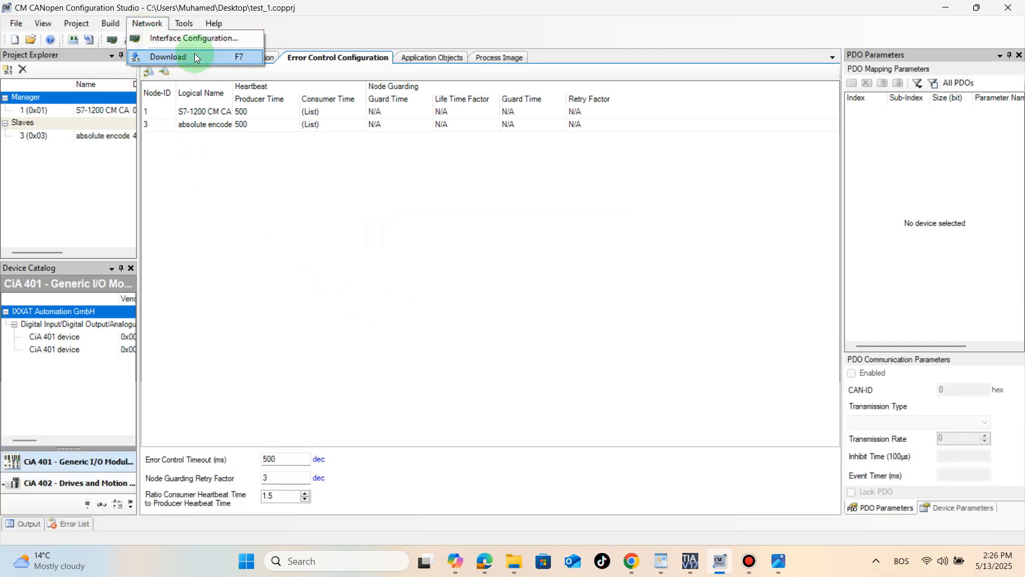
click(661, 559)
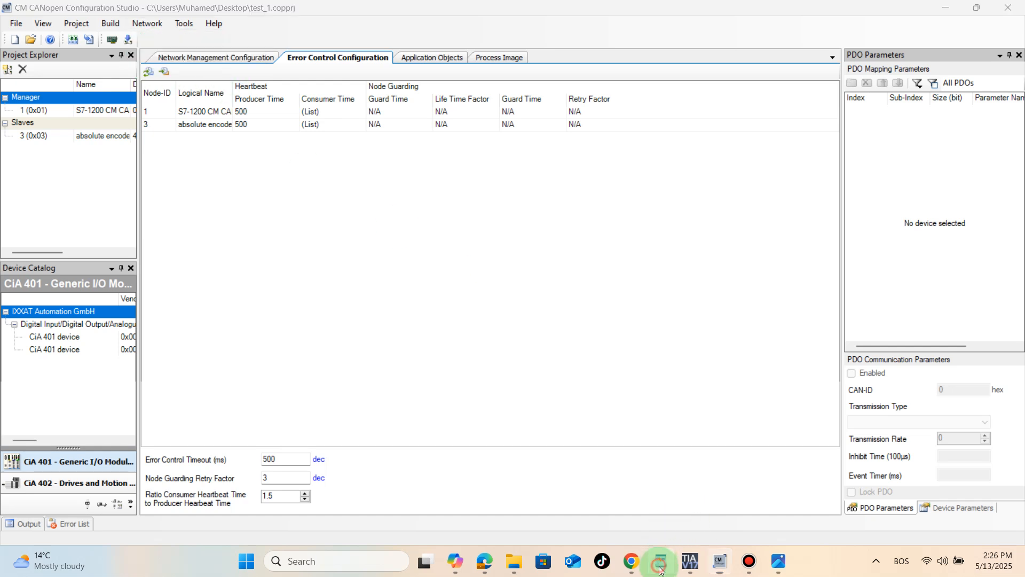
scroll(493, 340, down, 4)
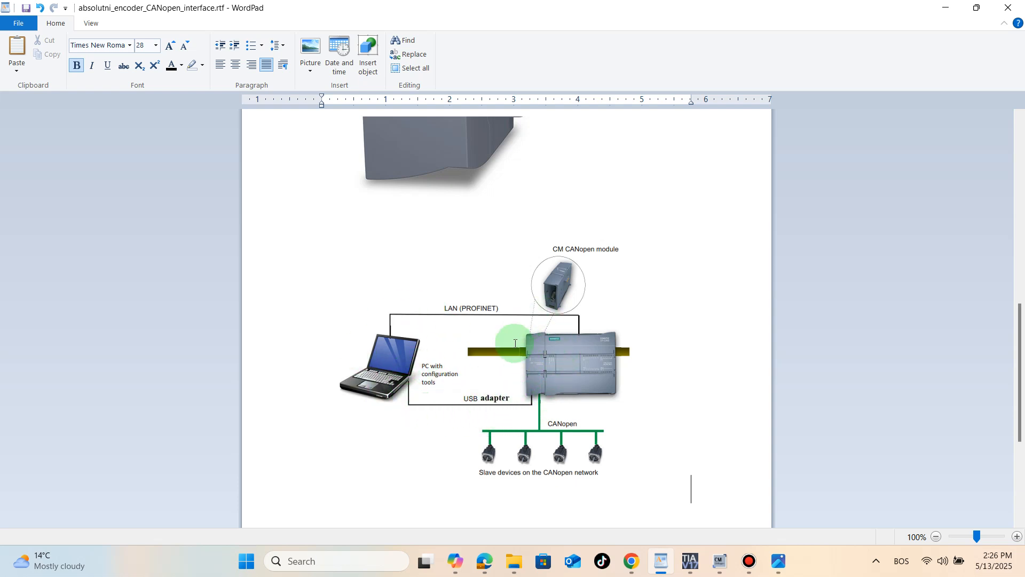
click(718, 561)
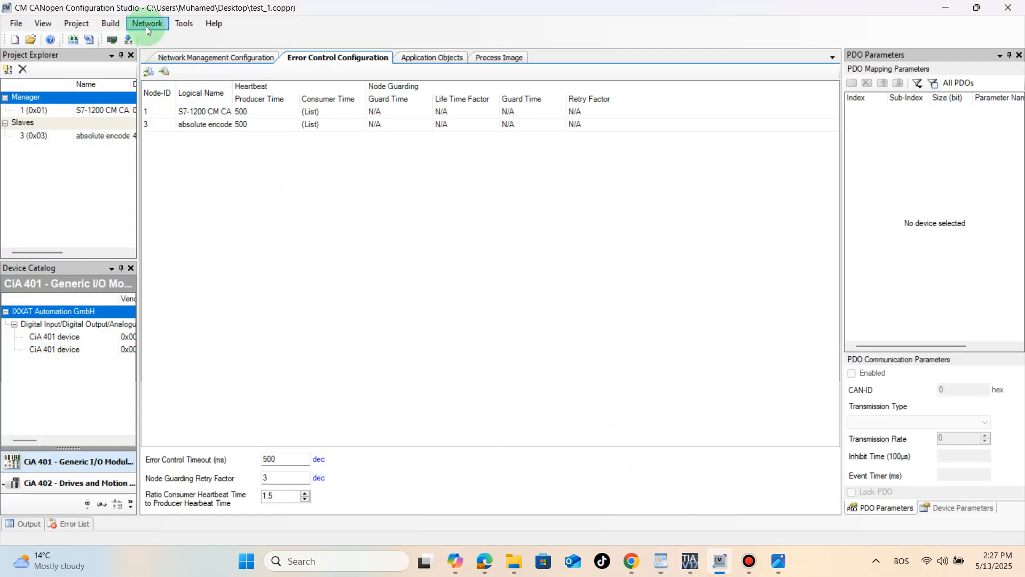
- Start a network download in CM CANopen Configuration Studio with CM CANopen USB (*.CMCDC) as the download interface
click(145, 27)
click(161, 55)
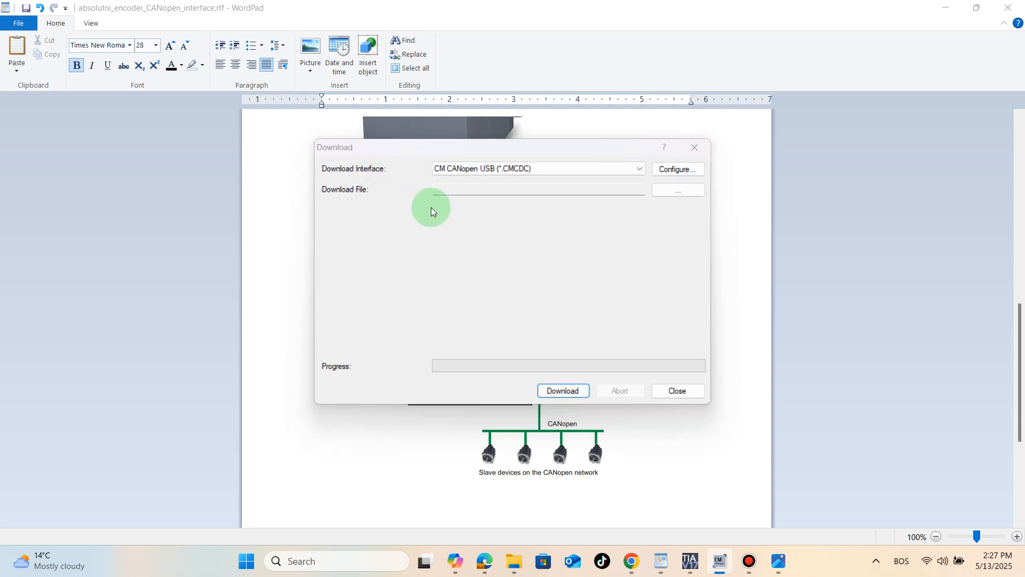
click(566, 334)
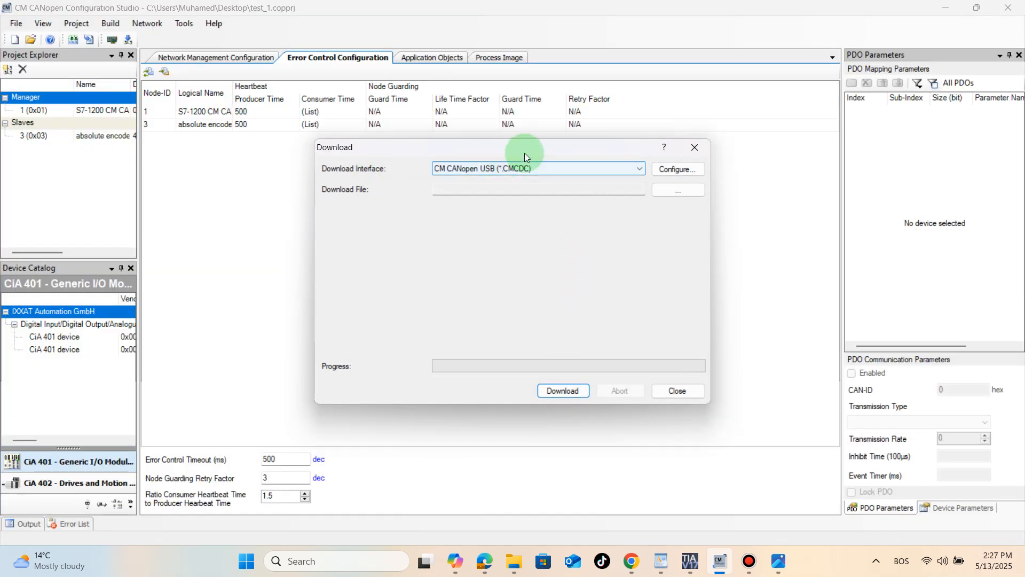
click(536, 170)
click(536, 167)
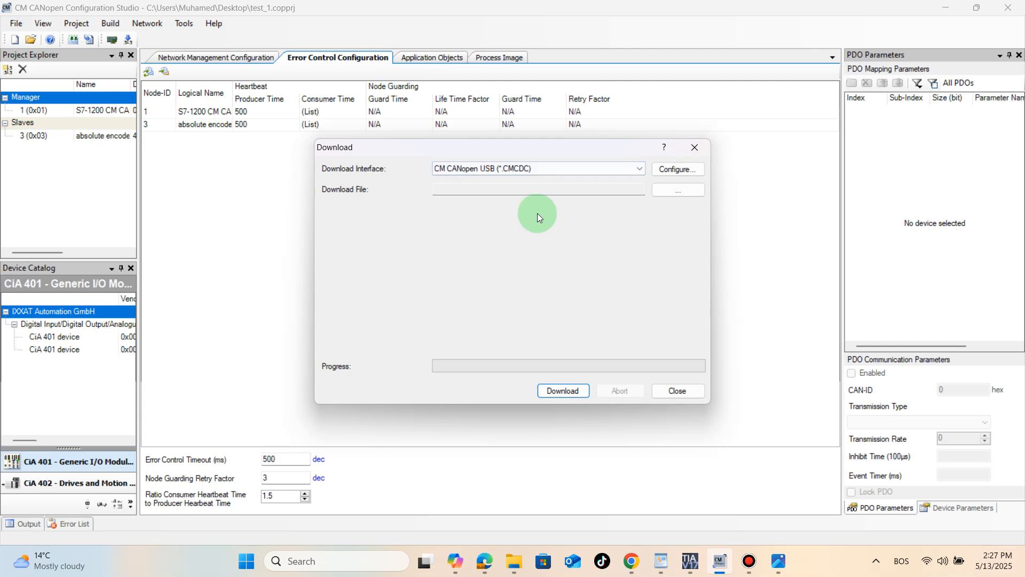
click(535, 183)
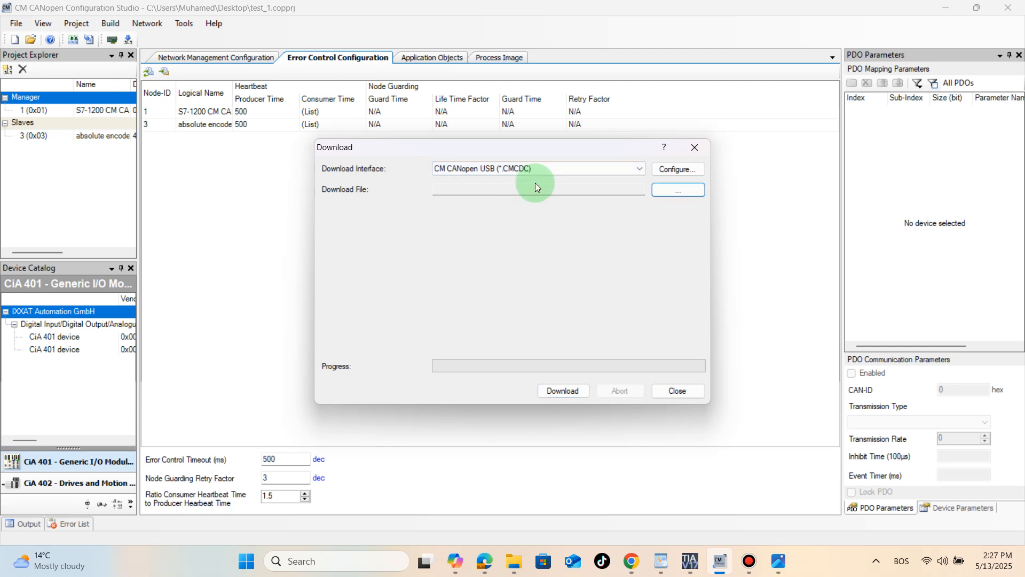
- Choose test_1_canopen.cmcdc from the Desktop as the download file
click(675, 193)
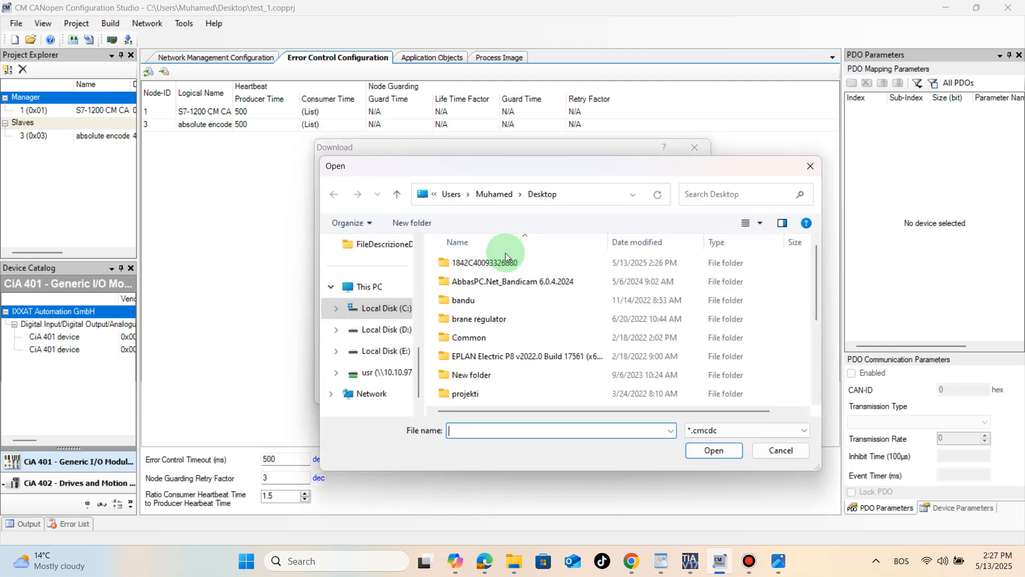
scroll(400, 341, up, 5)
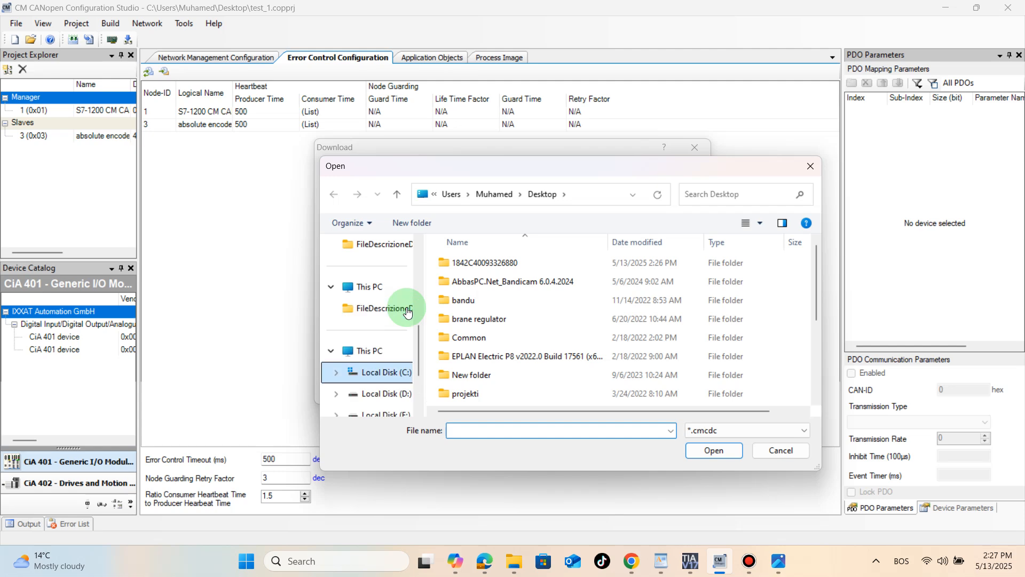
click(400, 351)
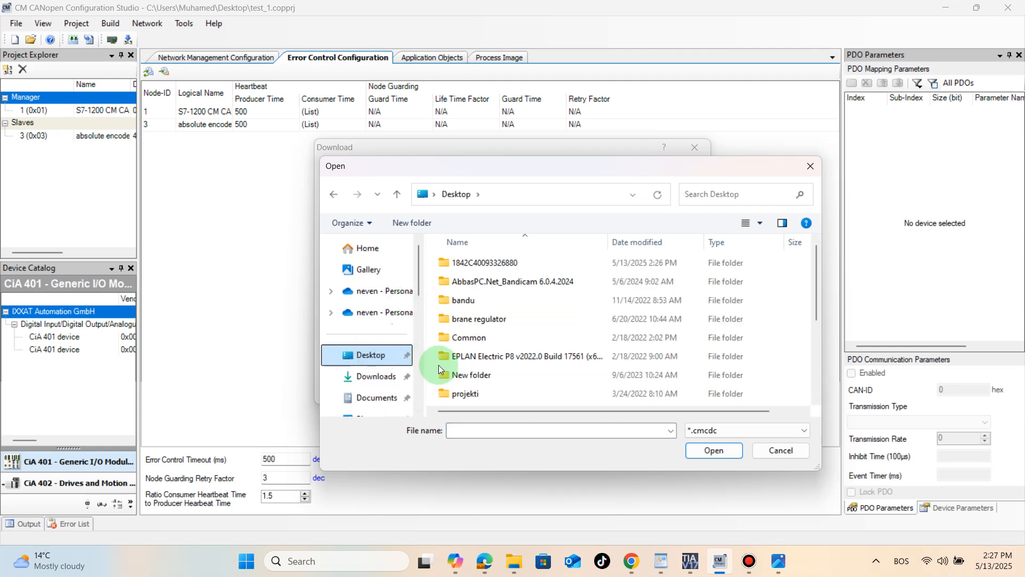
click(456, 375)
key(t)
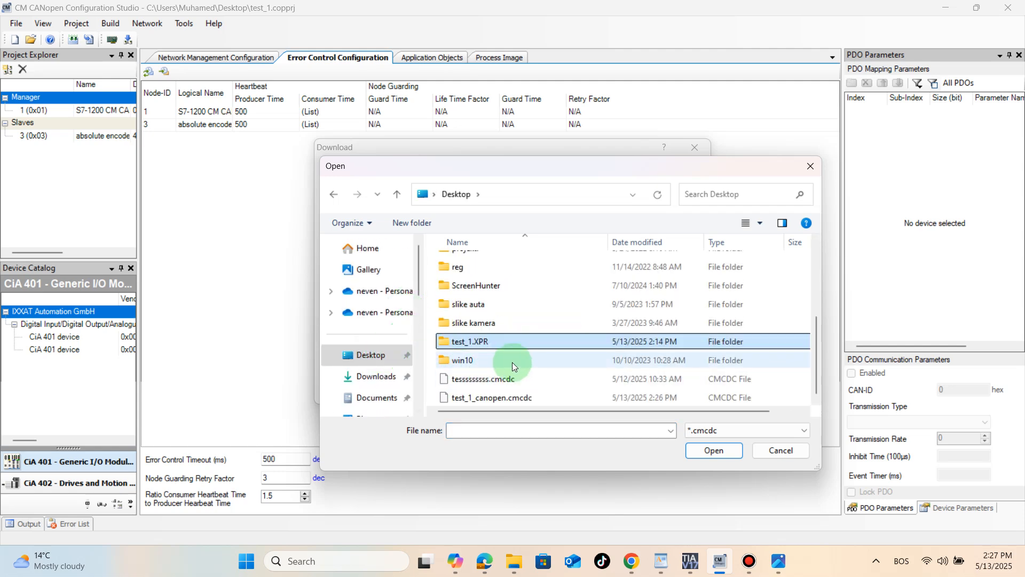
click(469, 398)
click(716, 452)
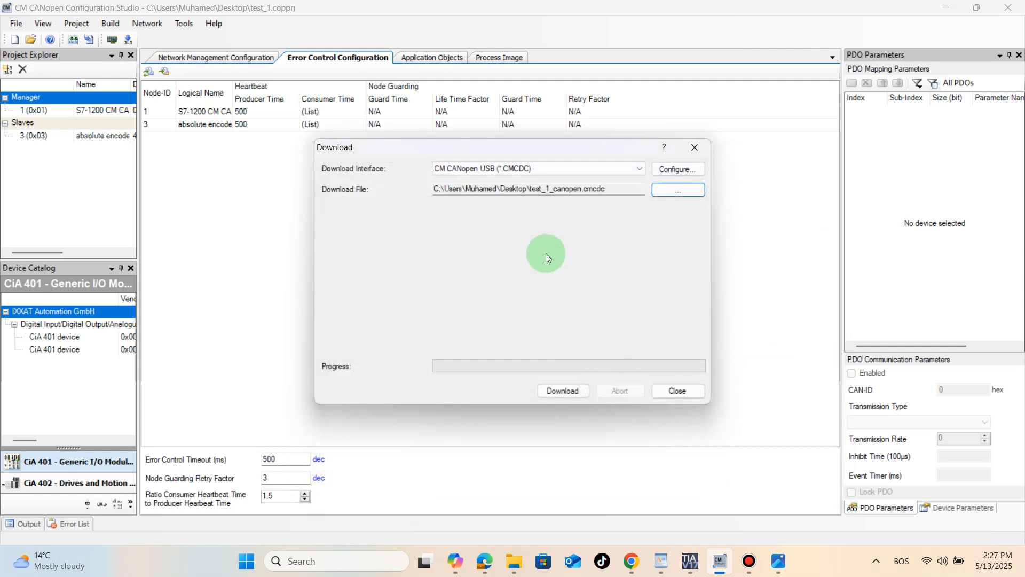